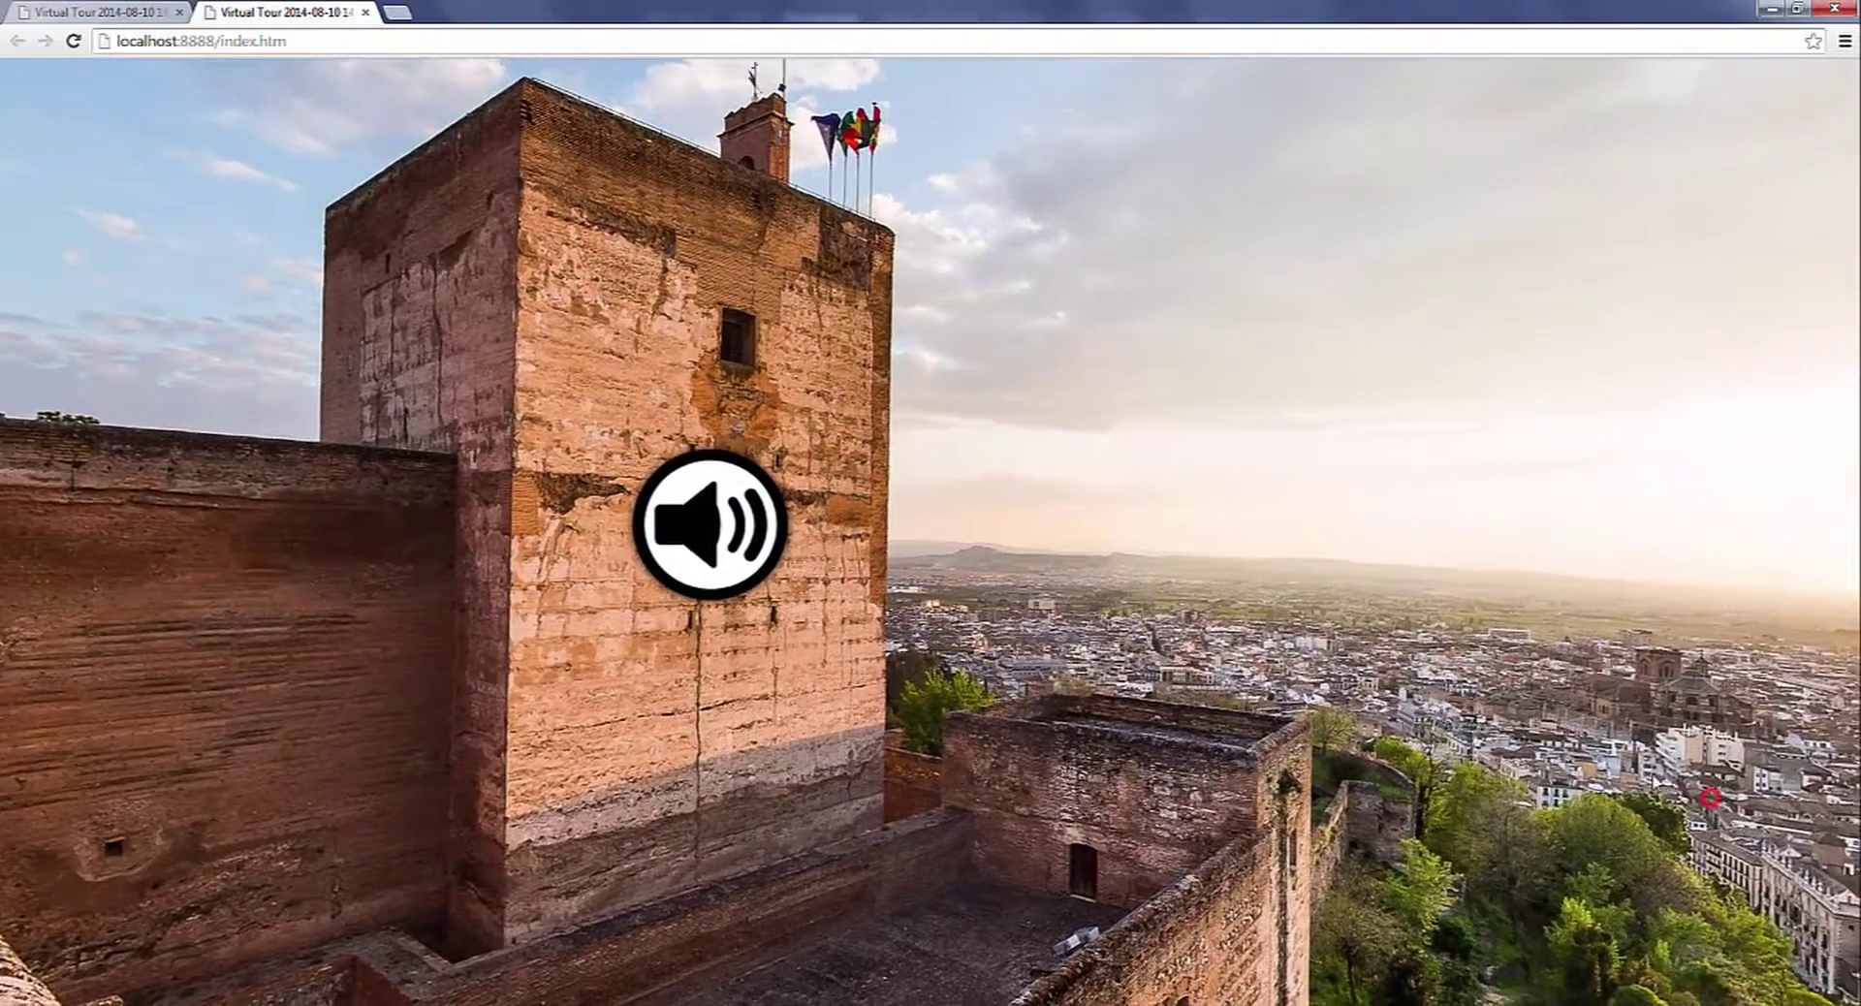
Look around the Alhambra panorama, down over the city and back to the flagged tower.
{"action": "left_click_drag", "start_coordinate": [1714, 804], "coordinate": [1285, 836]}
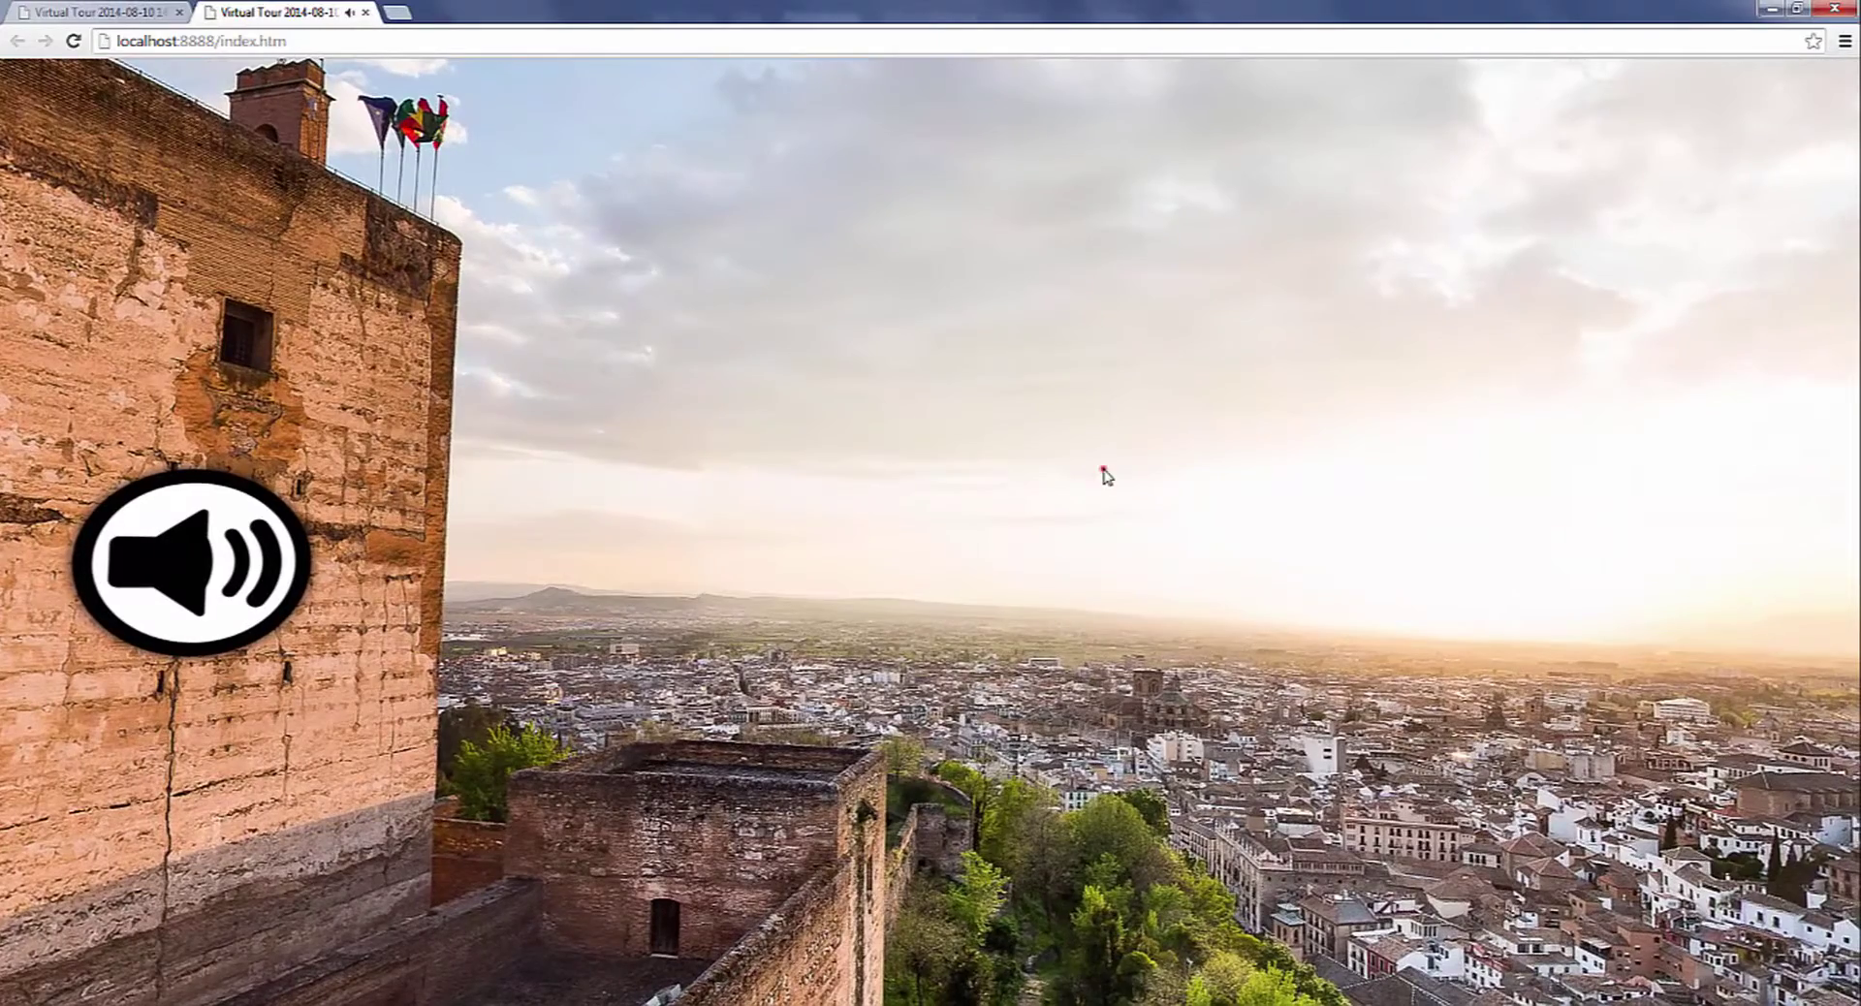
{"action": "left_click_drag", "start_coordinate": [1104, 471], "coordinate": [1109, 482]}
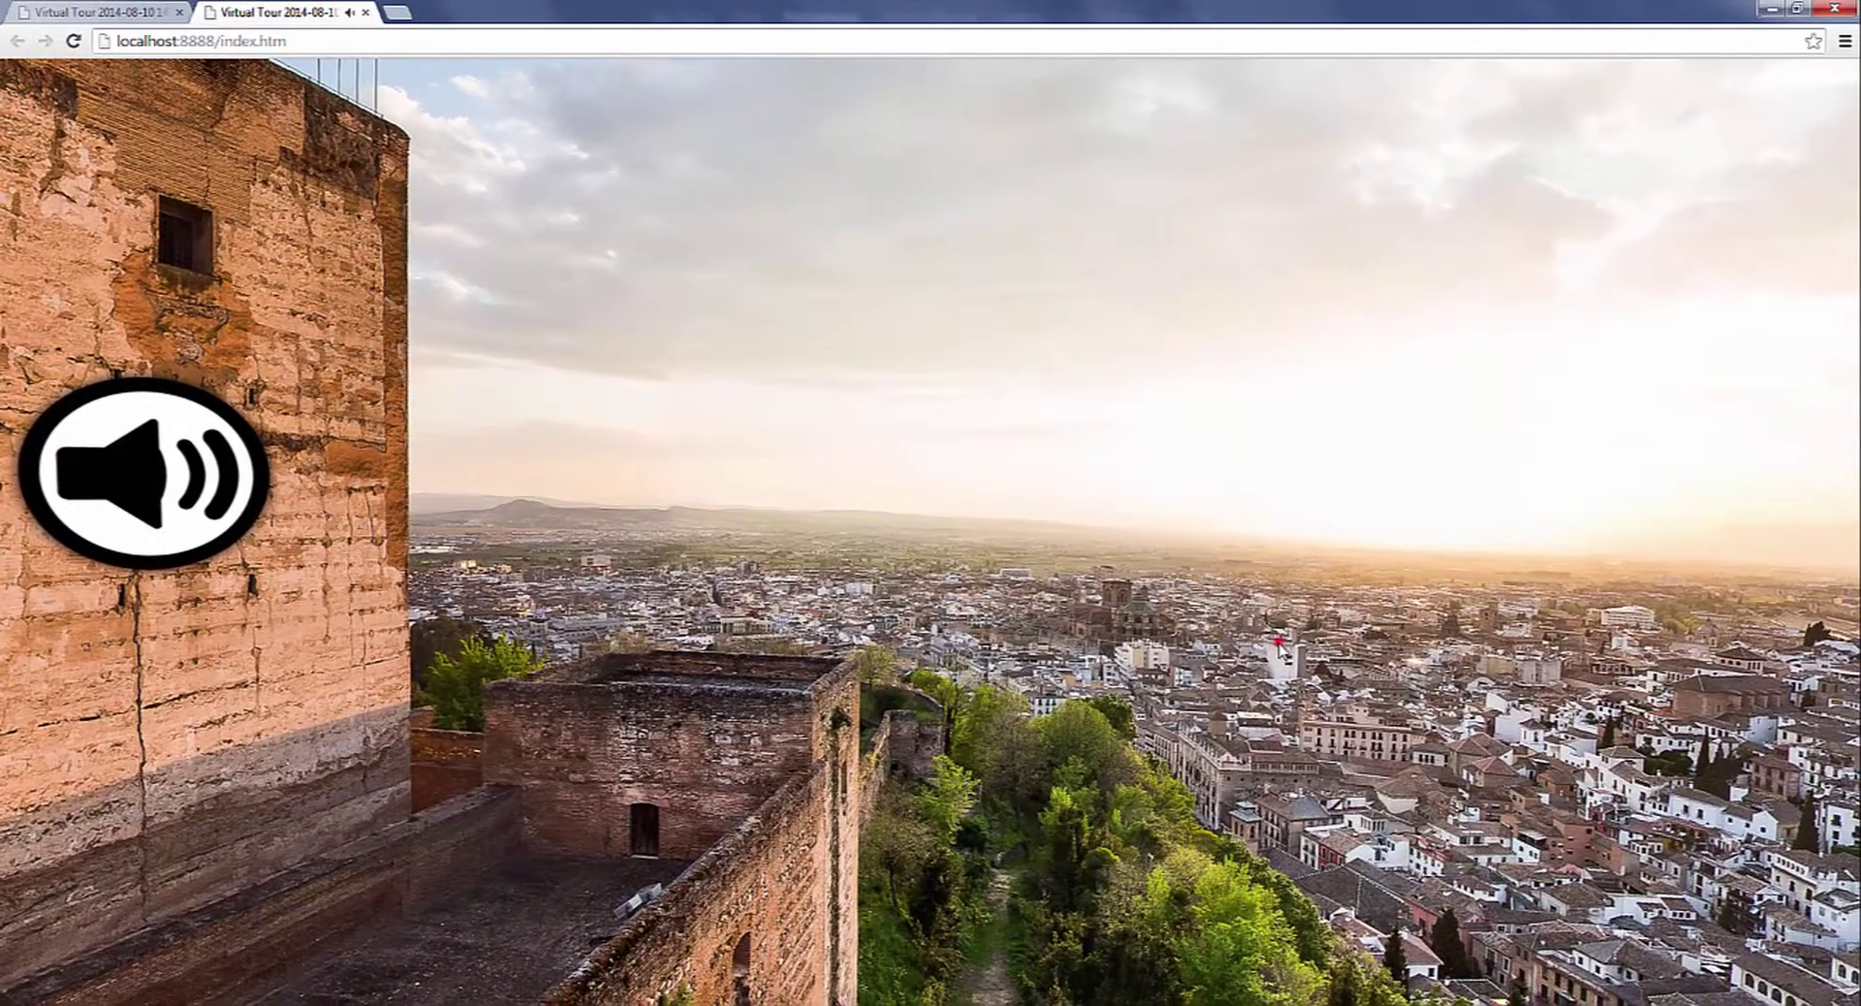
{"action": "mouse_move", "coordinate": [1280, 645]}
{"action": "left_mouse_down"}
{"action": "mouse_move", "coordinate": [1239, 654]}
{"action": "mouse_move", "coordinate": [1355, 568]}
{"action": "left_mouse_up"}
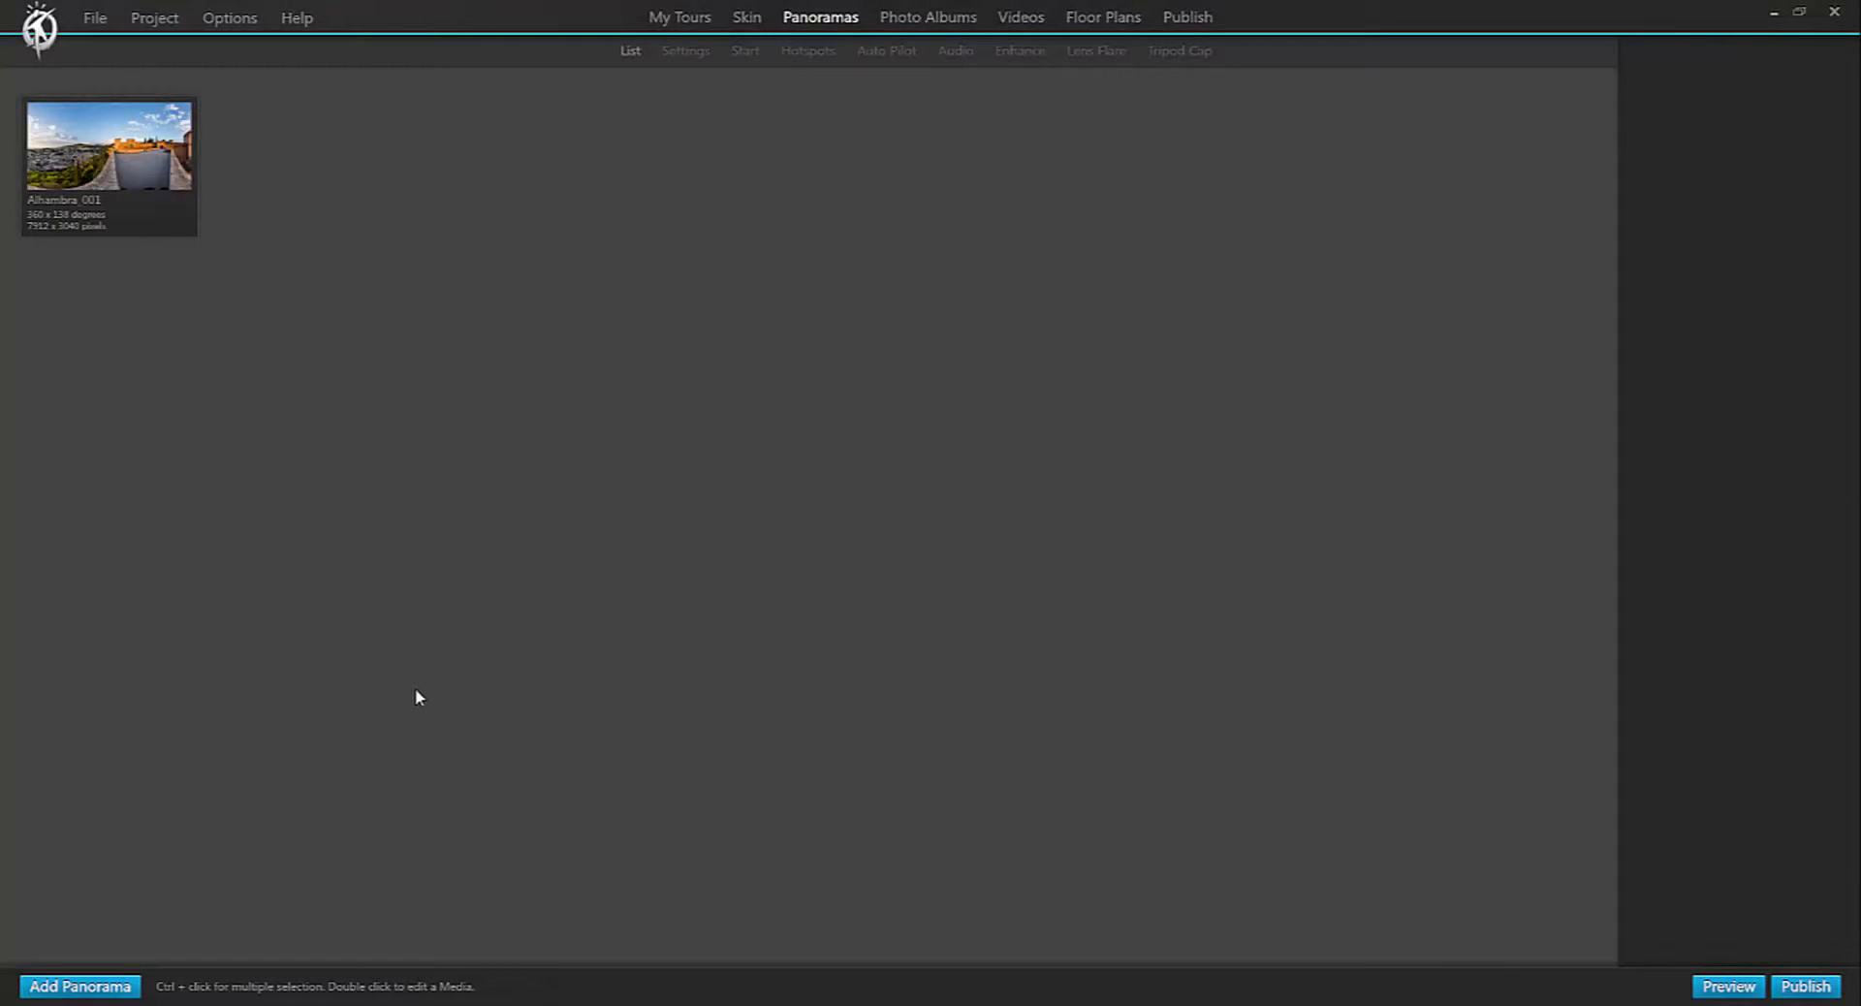
Open Alhambra_001 in the Hotspots editor, zoomed in and framed on the flagged tower.
{"action": "double_click", "coordinate": [124, 187]}
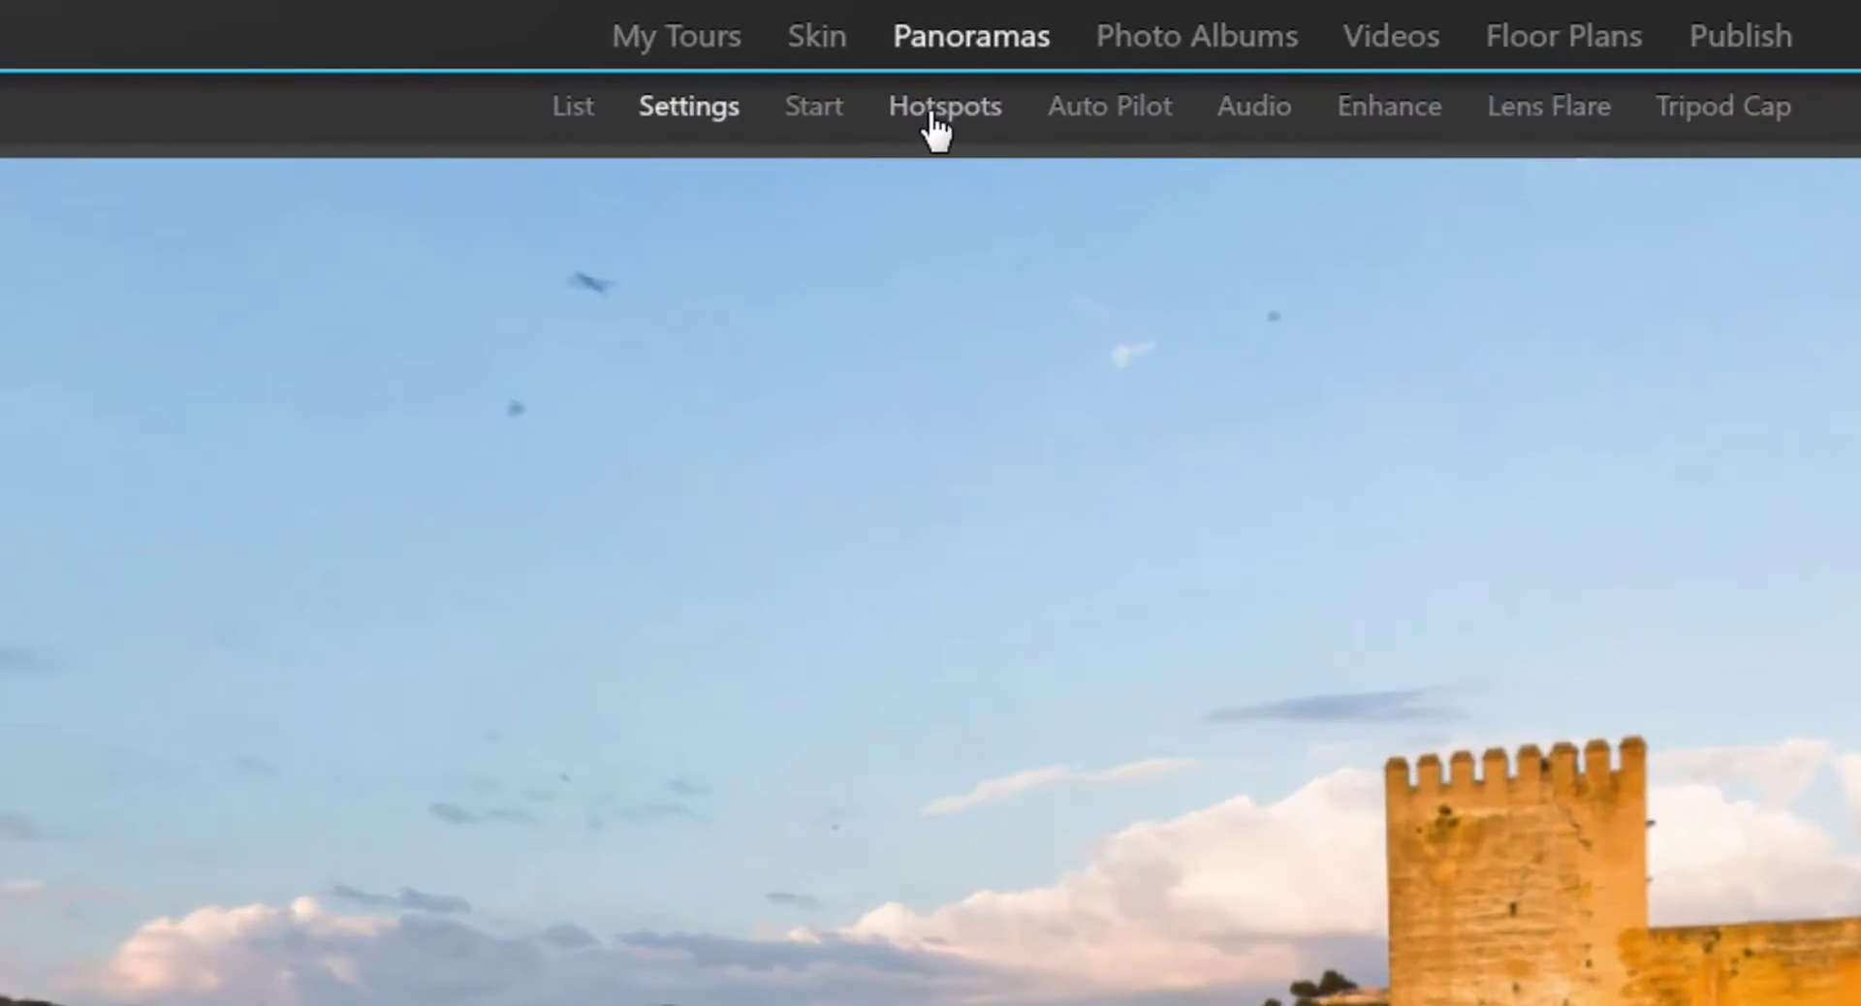
{"action": "left_click", "coordinate": [802, 54]}
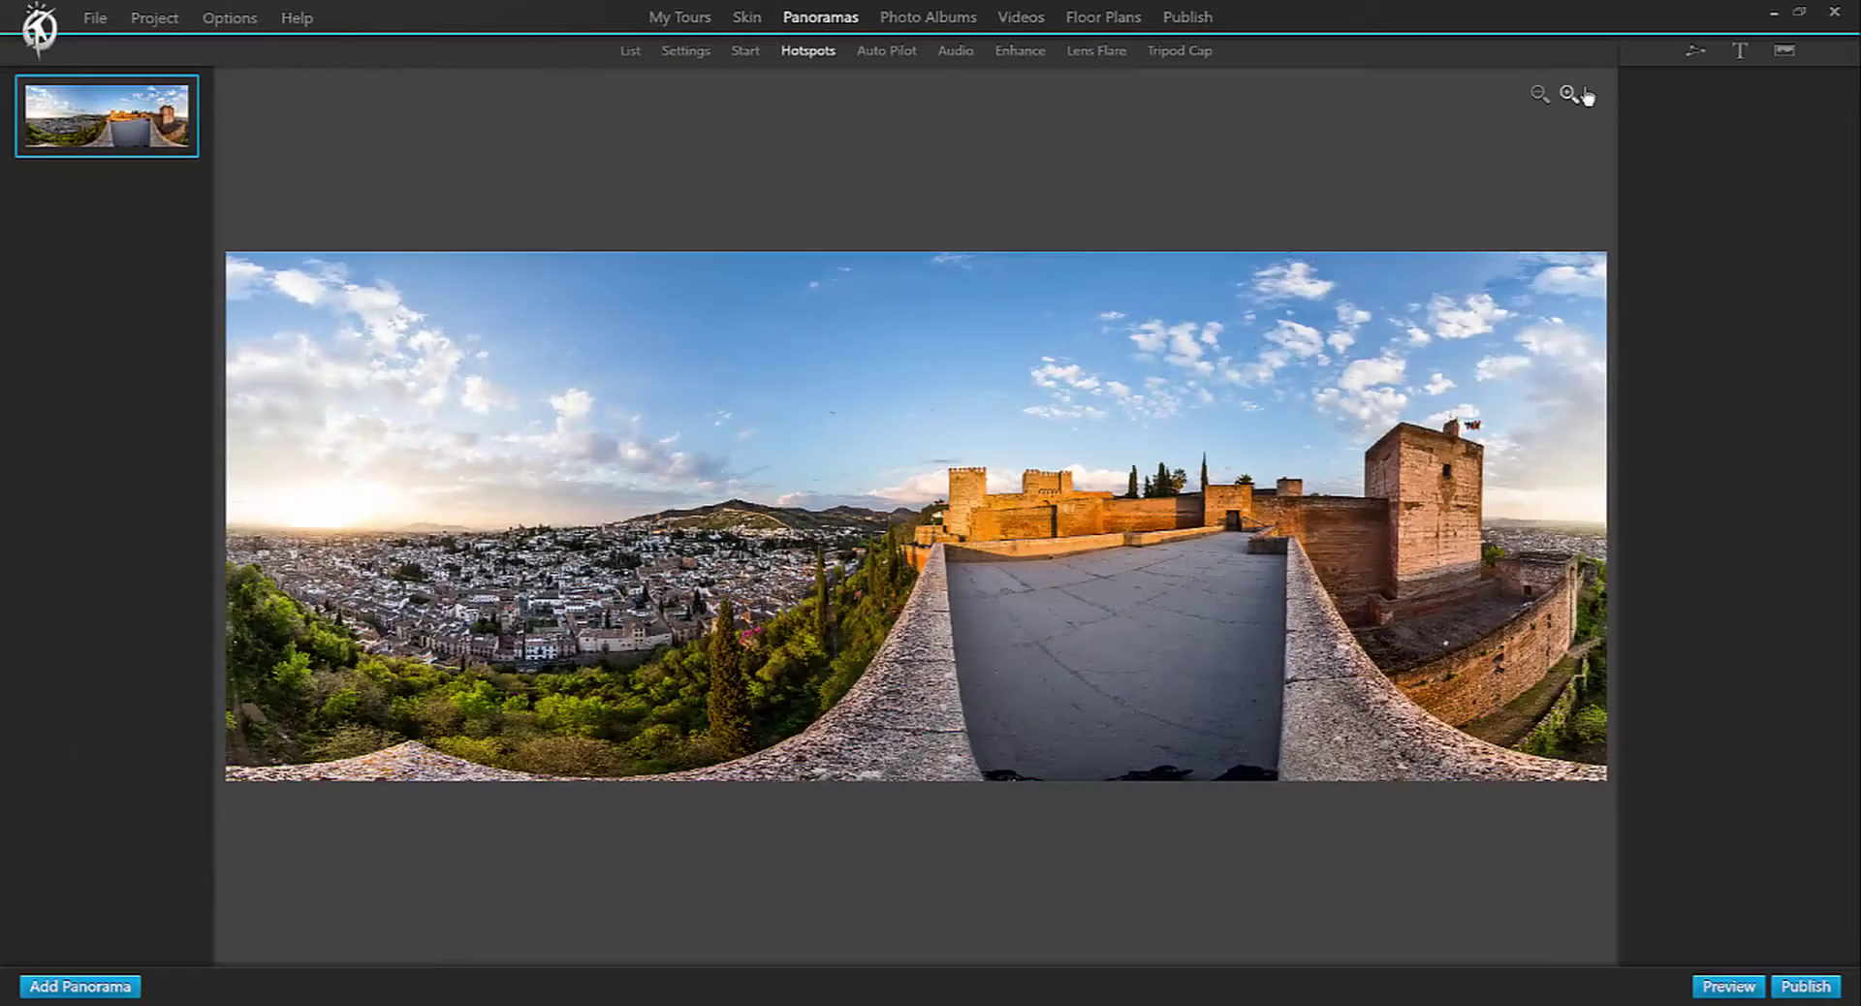
{"action": "left_click", "coordinate": [1582, 95]}
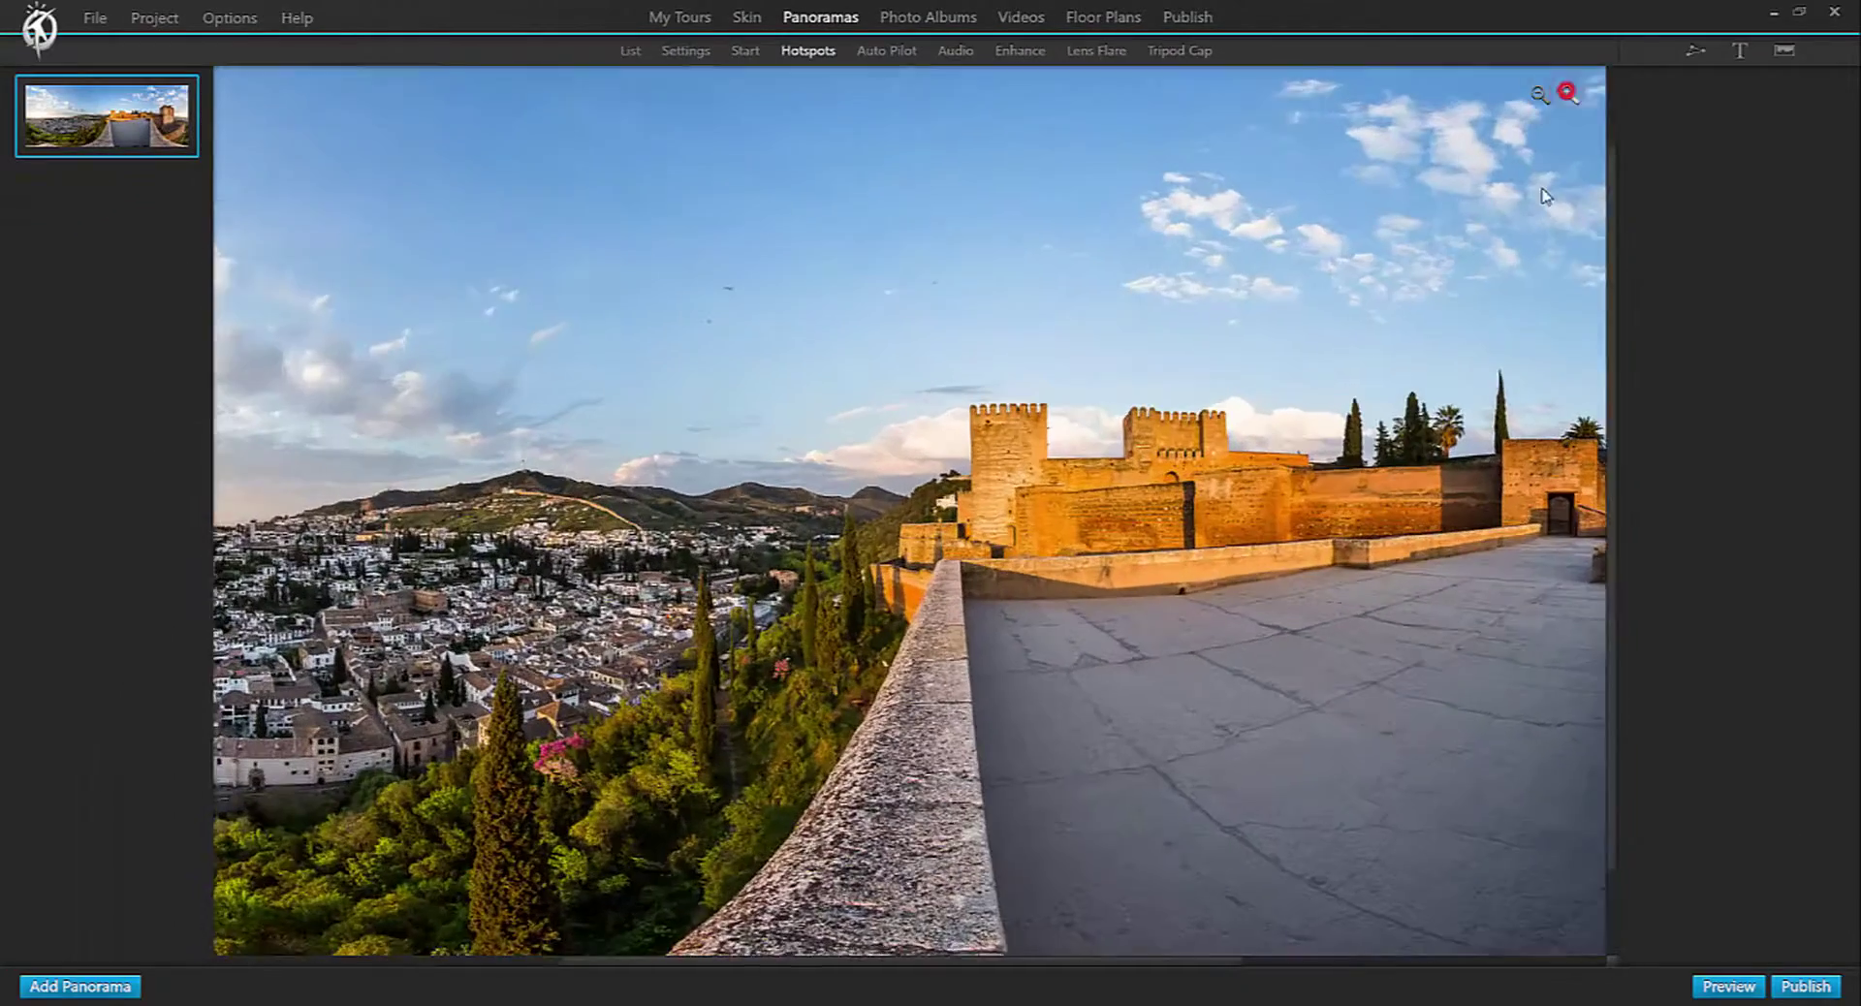
{"action": "left_click_drag", "start_coordinate": [1537, 382], "coordinate": [594, 448]}
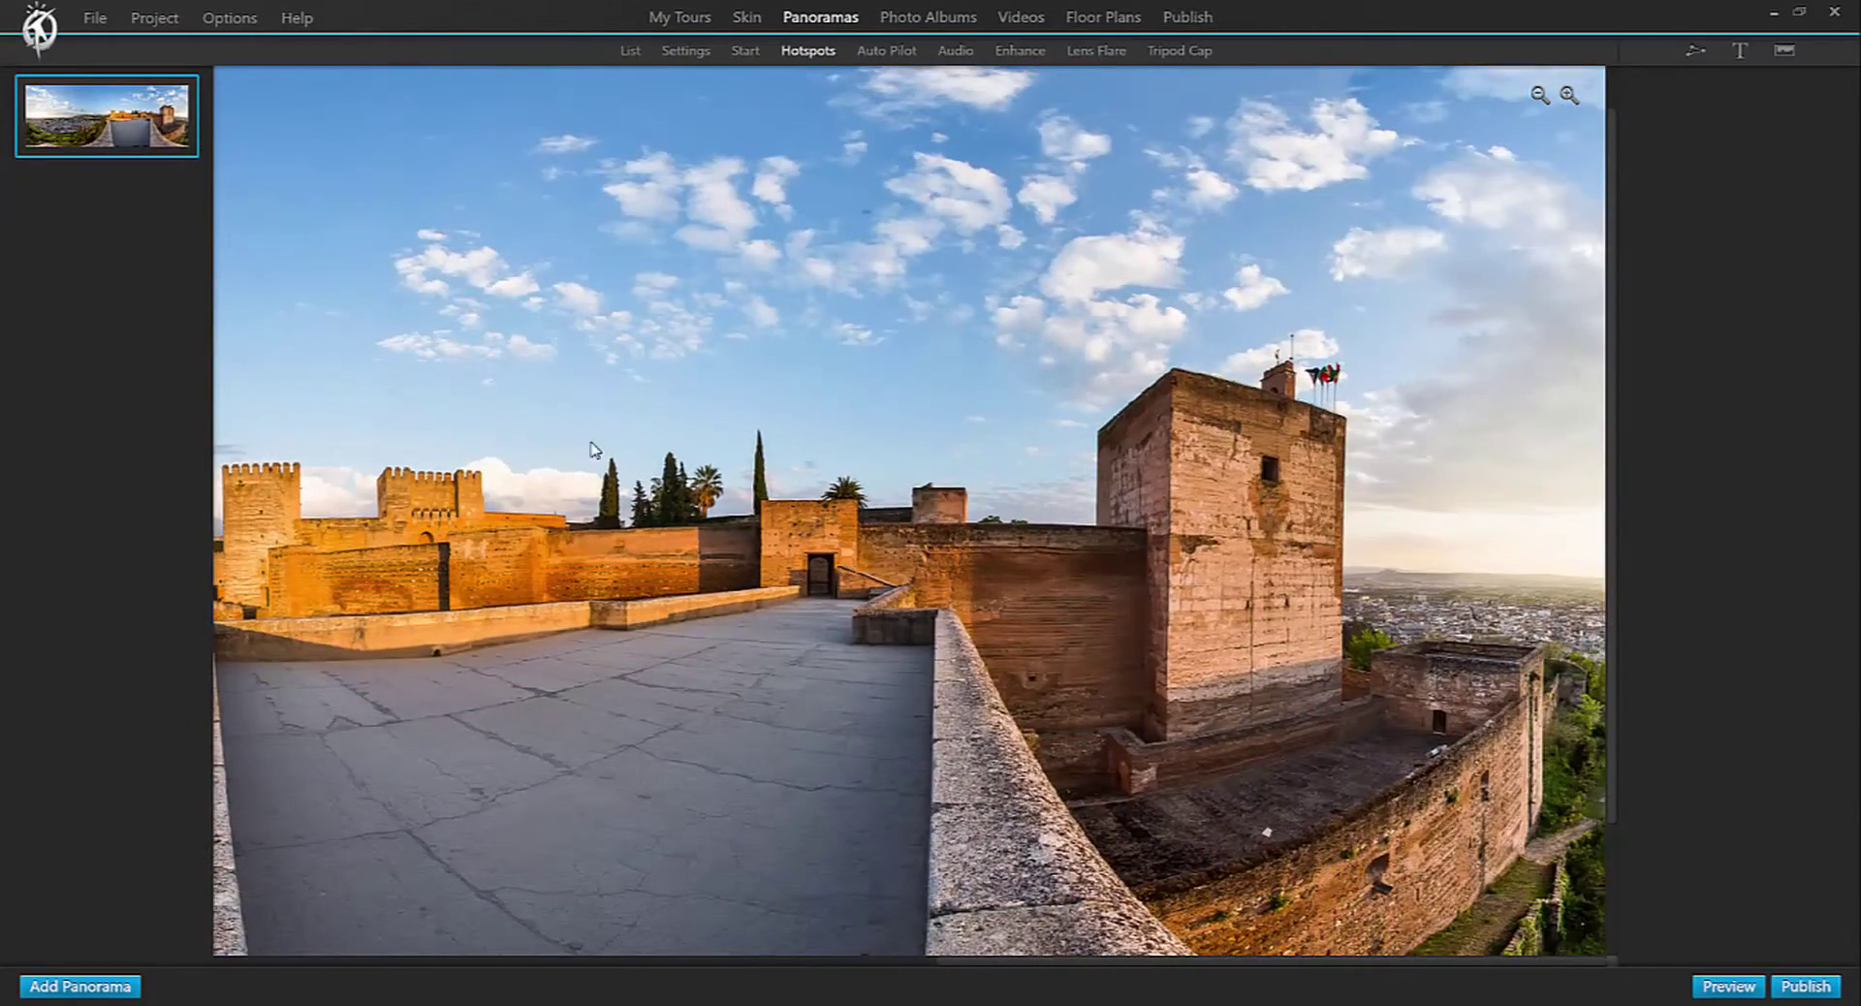
{"action": "left_click_drag", "start_coordinate": [1060, 330], "coordinate": [1056, 316]}
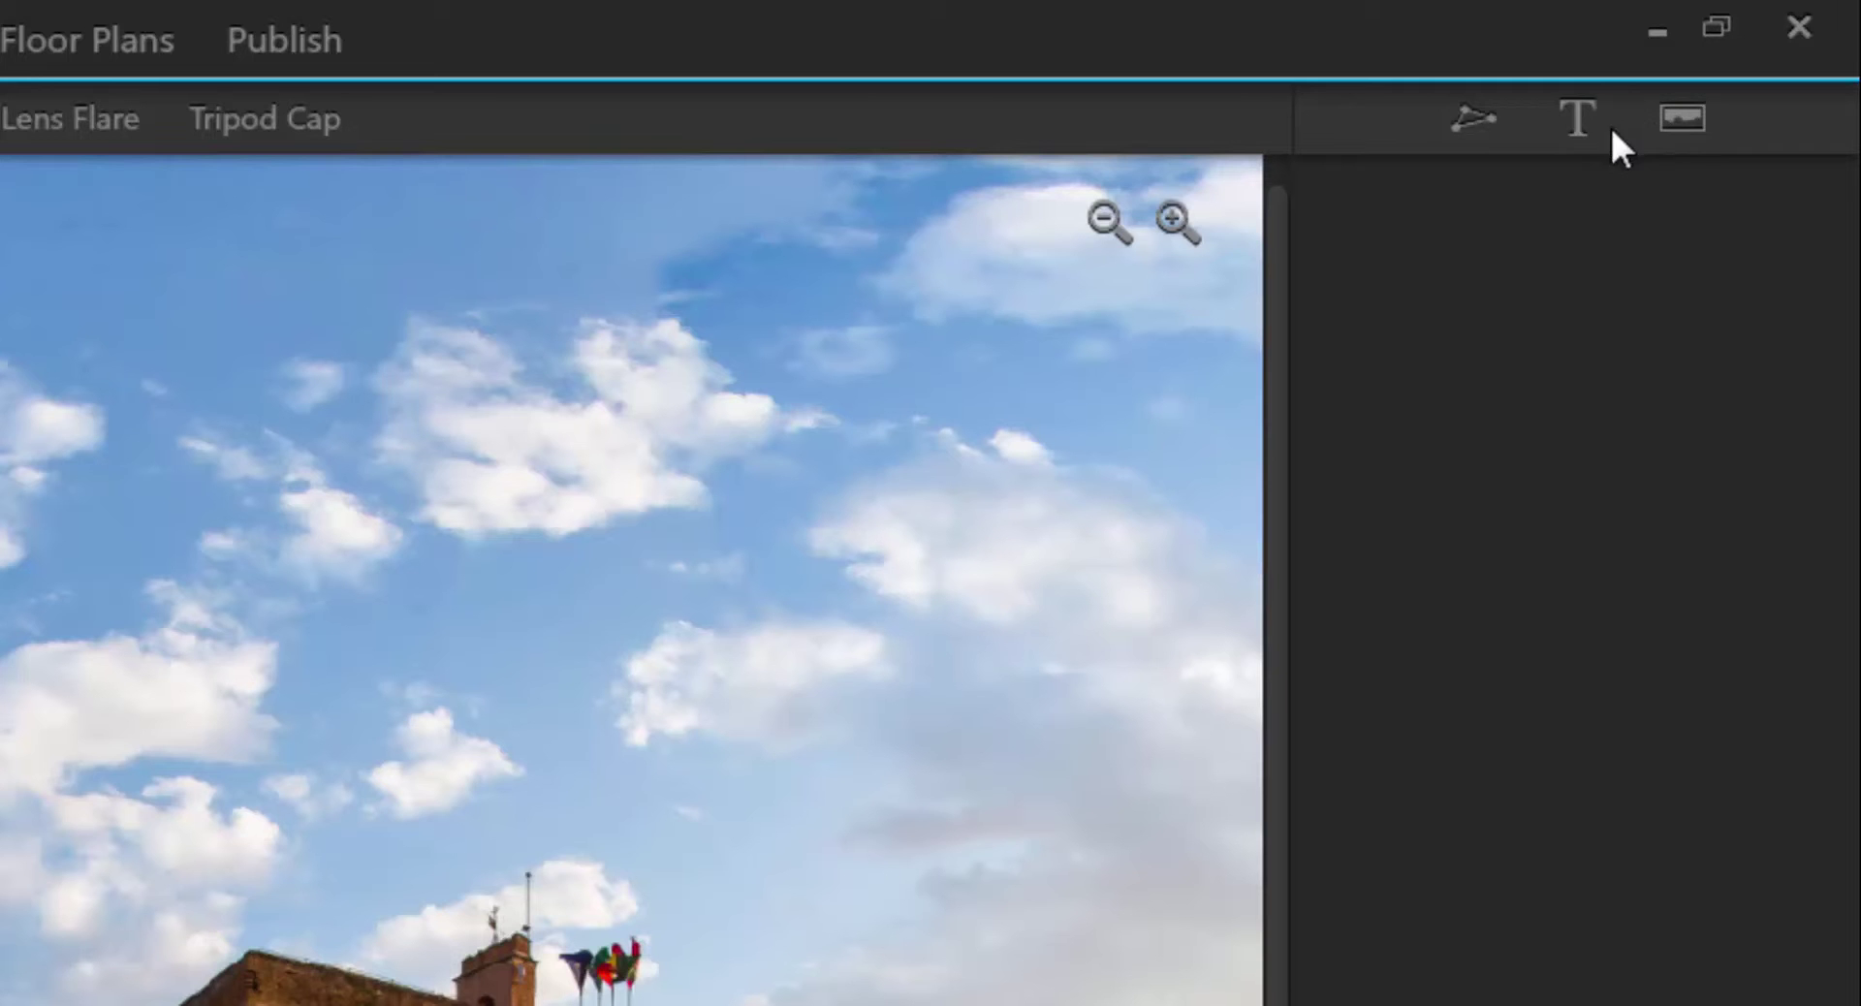
Add an image hotspot using the audio-md speaker icon and fine-tune its position on the flagged tower.
{"action": "left_click", "coordinate": [1685, 136]}
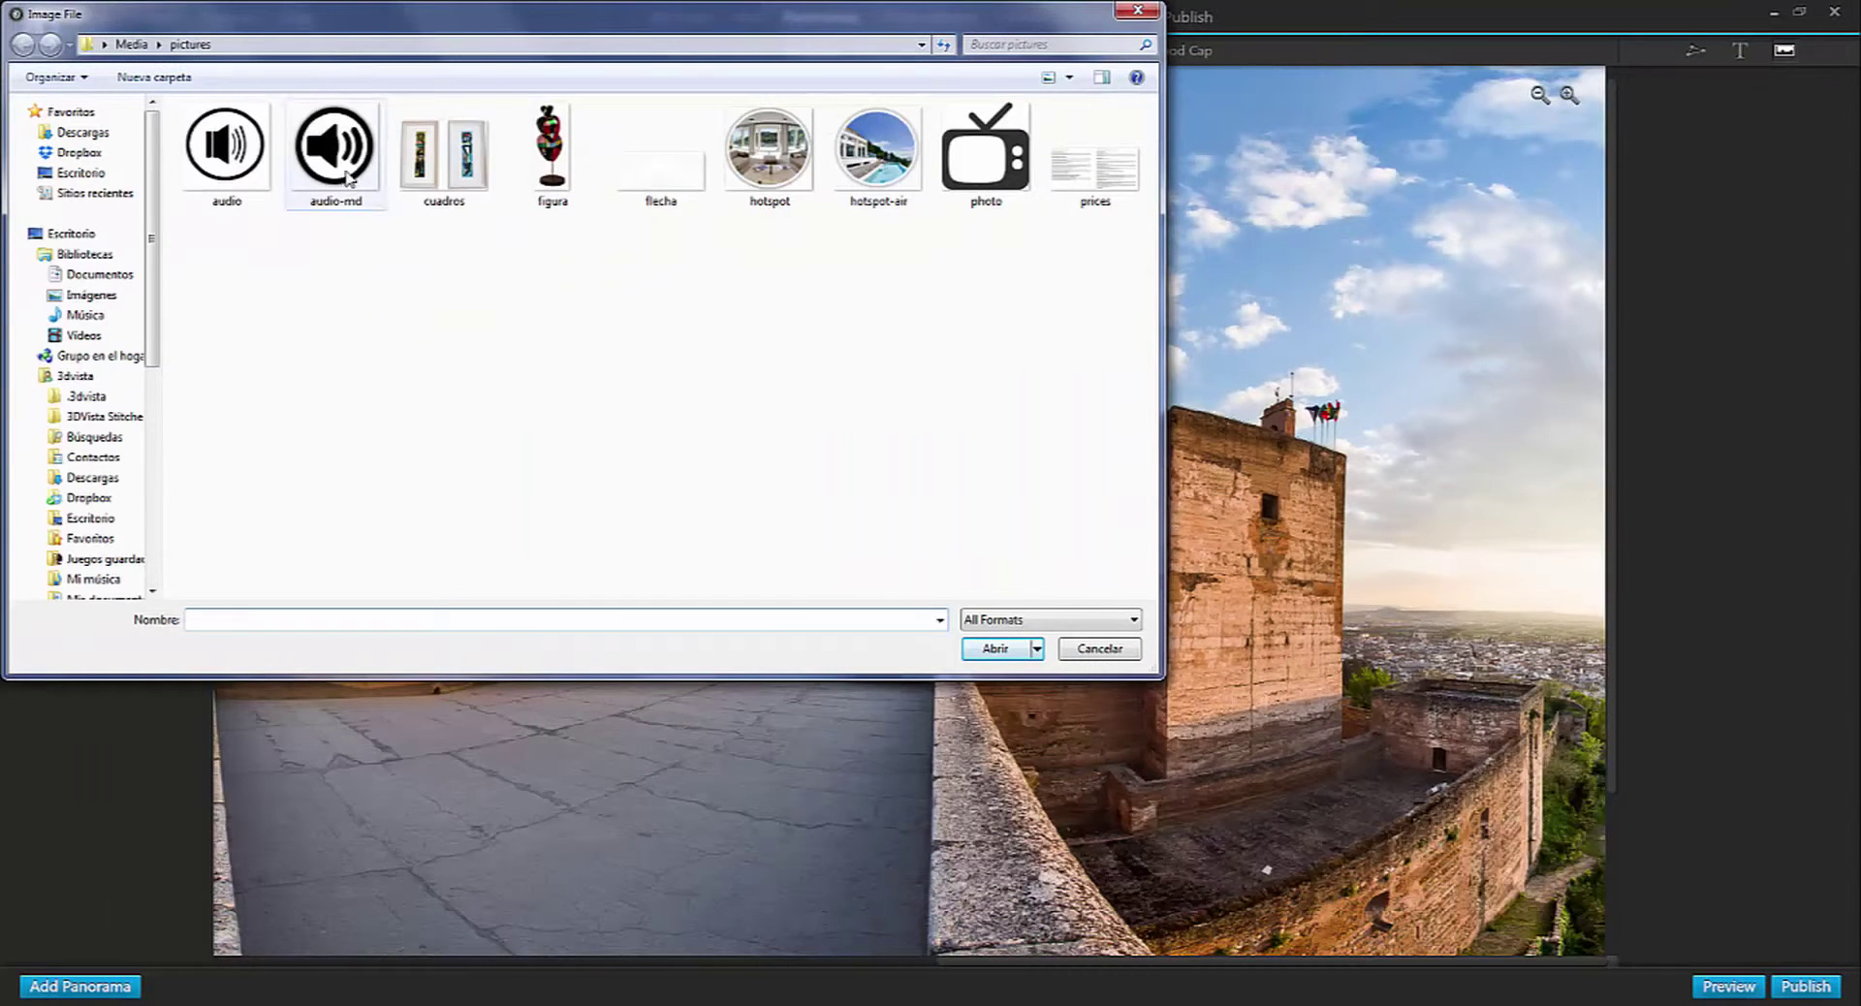
{"action": "double_click", "coordinate": [337, 155]}
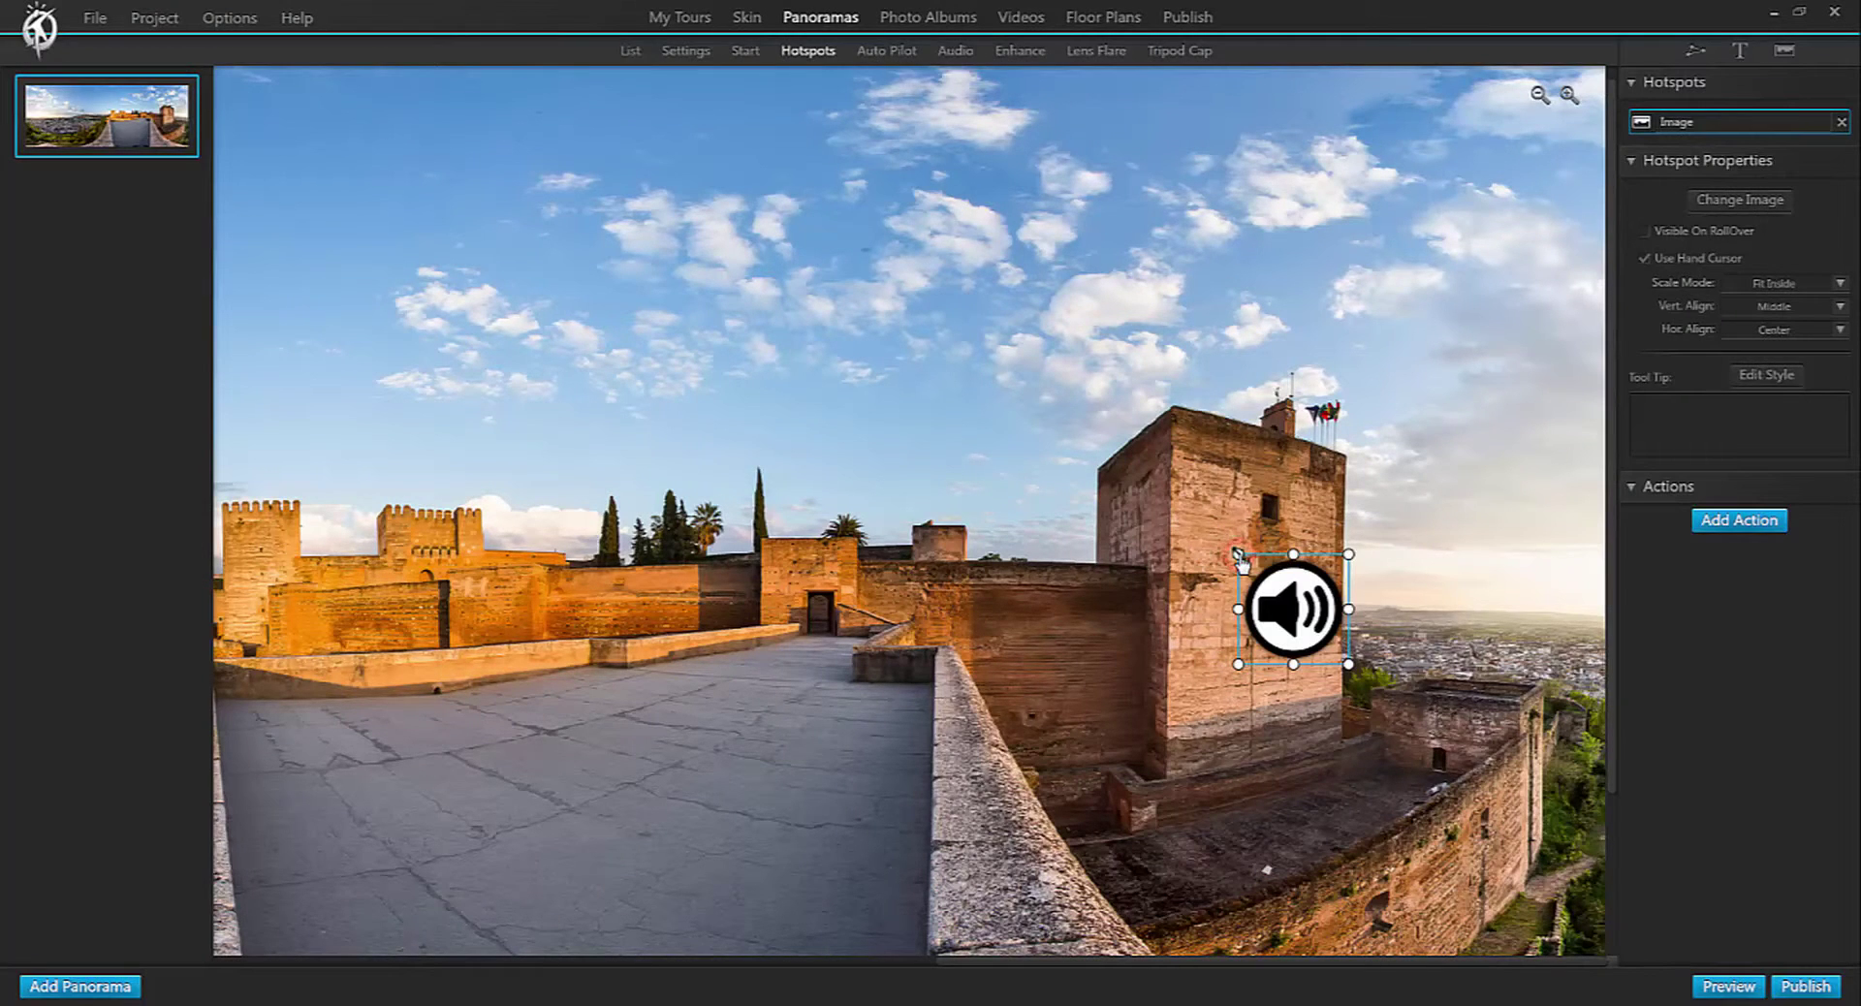
{"action": "left_click", "coordinate": [1308, 628]}
{"action": "mouse_move", "coordinate": [1280, 611]}
{"action": "left_mouse_down"}
{"action": "mouse_move", "coordinate": [1247, 578]}
{"action": "mouse_move", "coordinate": [1262, 597]}
{"action": "left_mouse_up"}
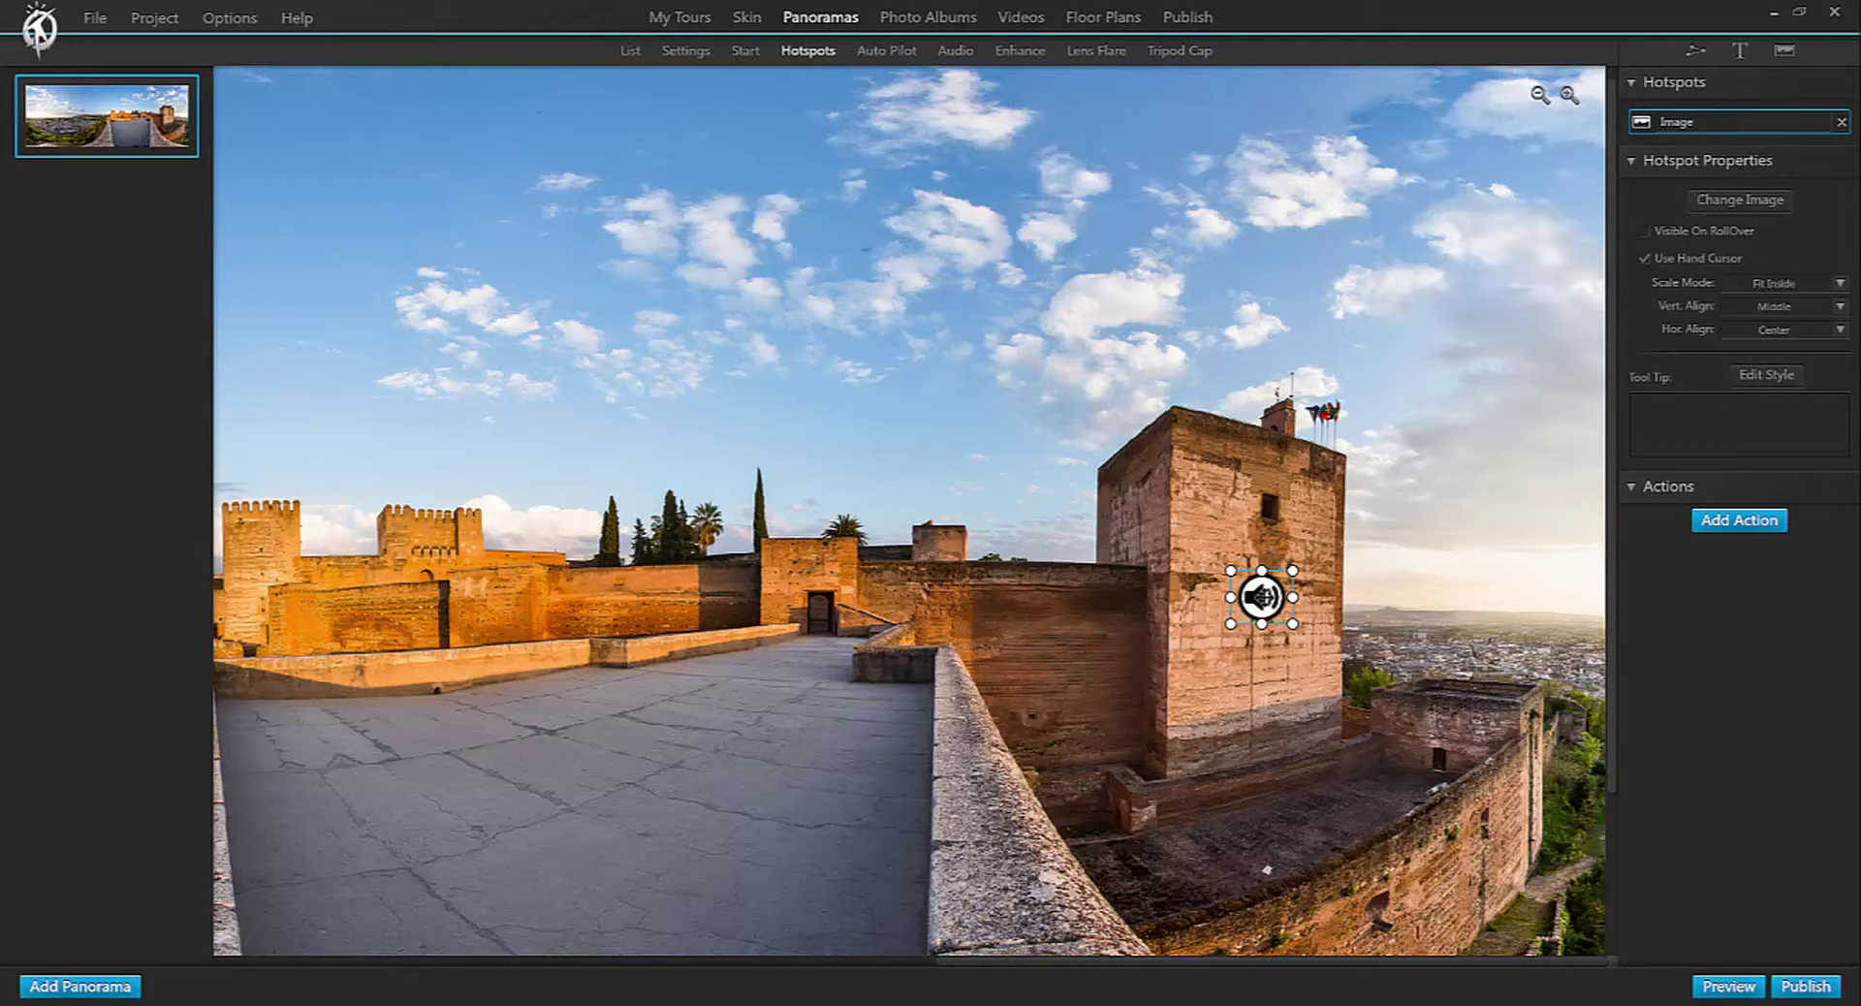
{"action": "left_click_drag", "start_coordinate": [1261, 599], "coordinate": [1268, 590]}
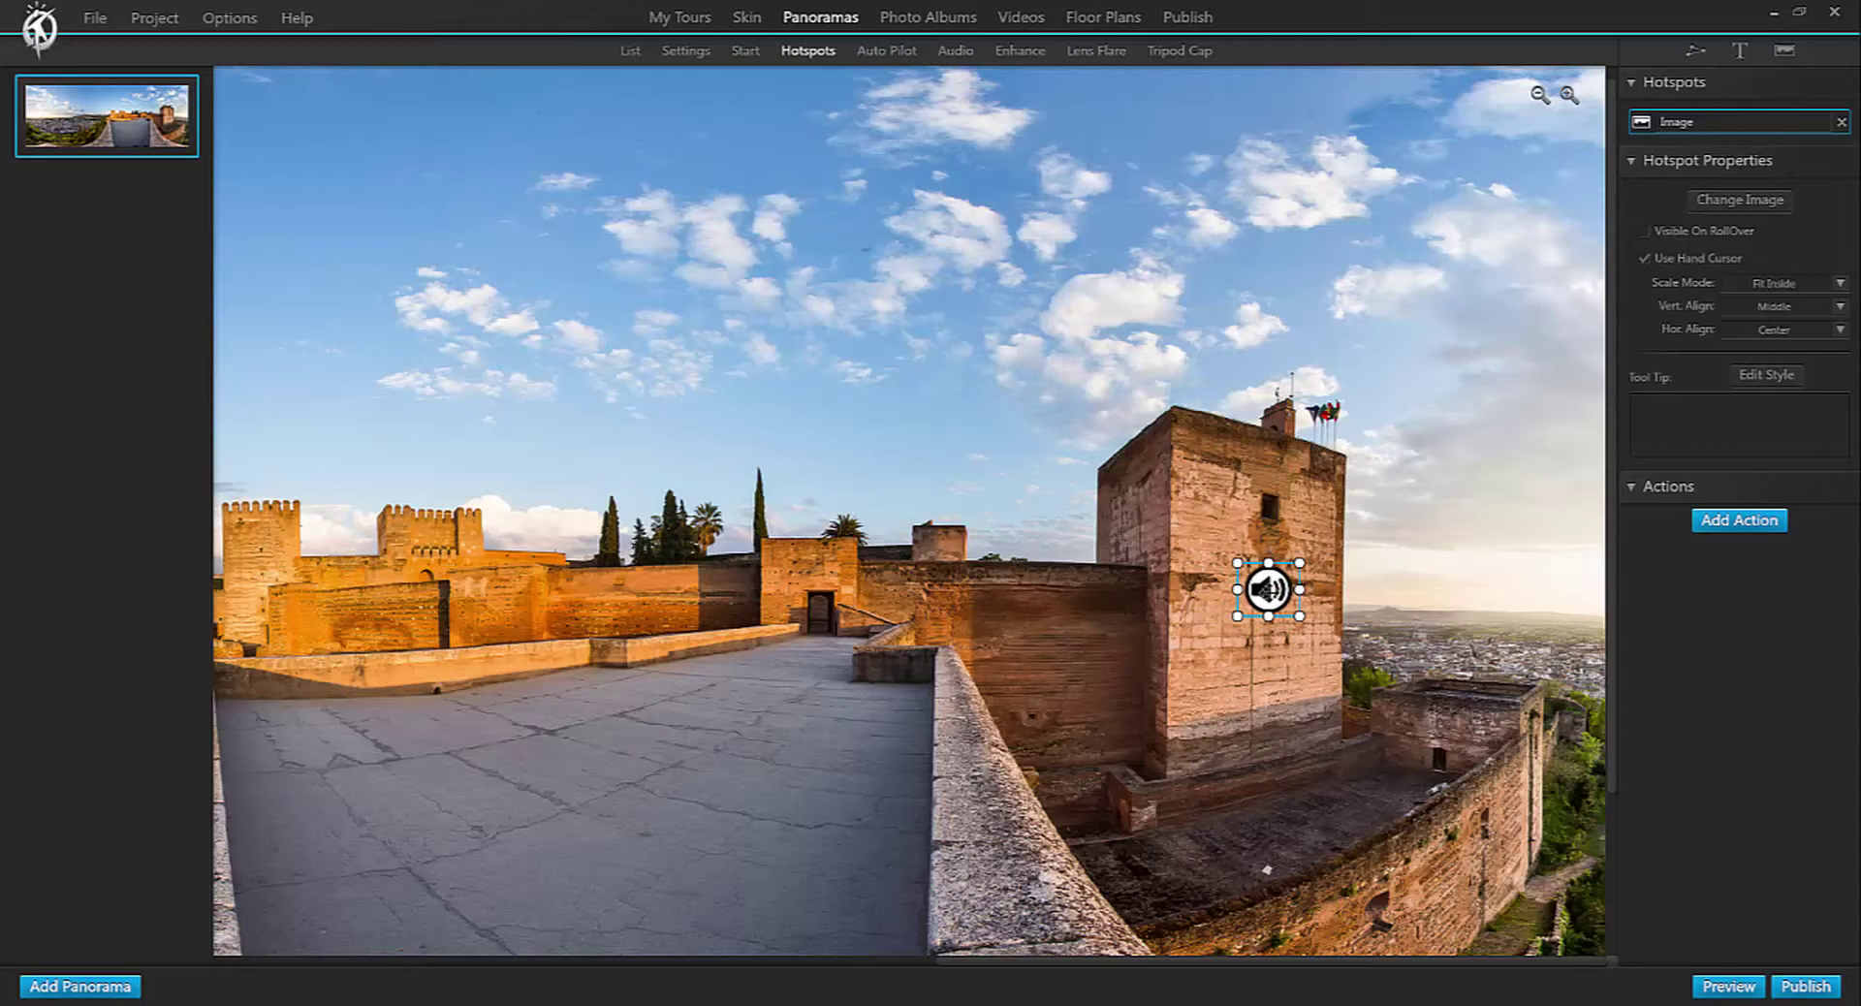
{"action": "left_click_drag", "start_coordinate": [1268, 590], "coordinate": [1265, 586]}
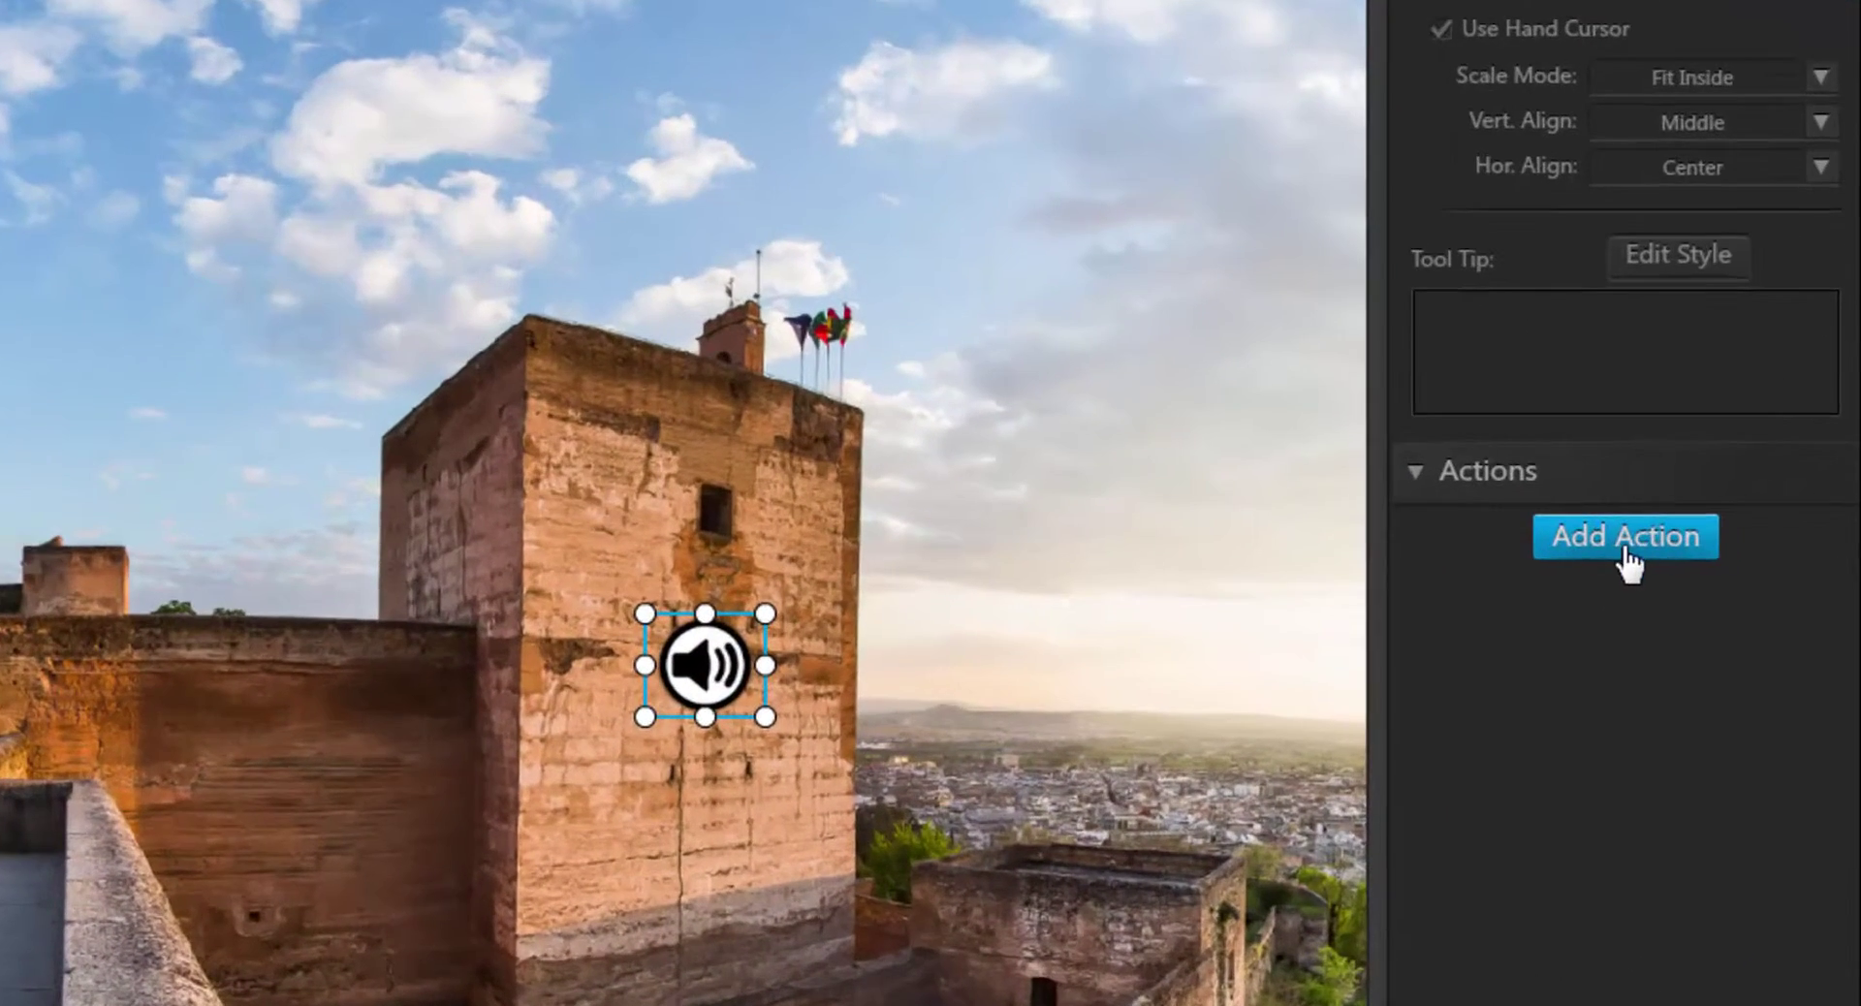
Give the speaker hotspot an On Click action that plays audio.
{"action": "left_click", "coordinate": [1735, 521]}
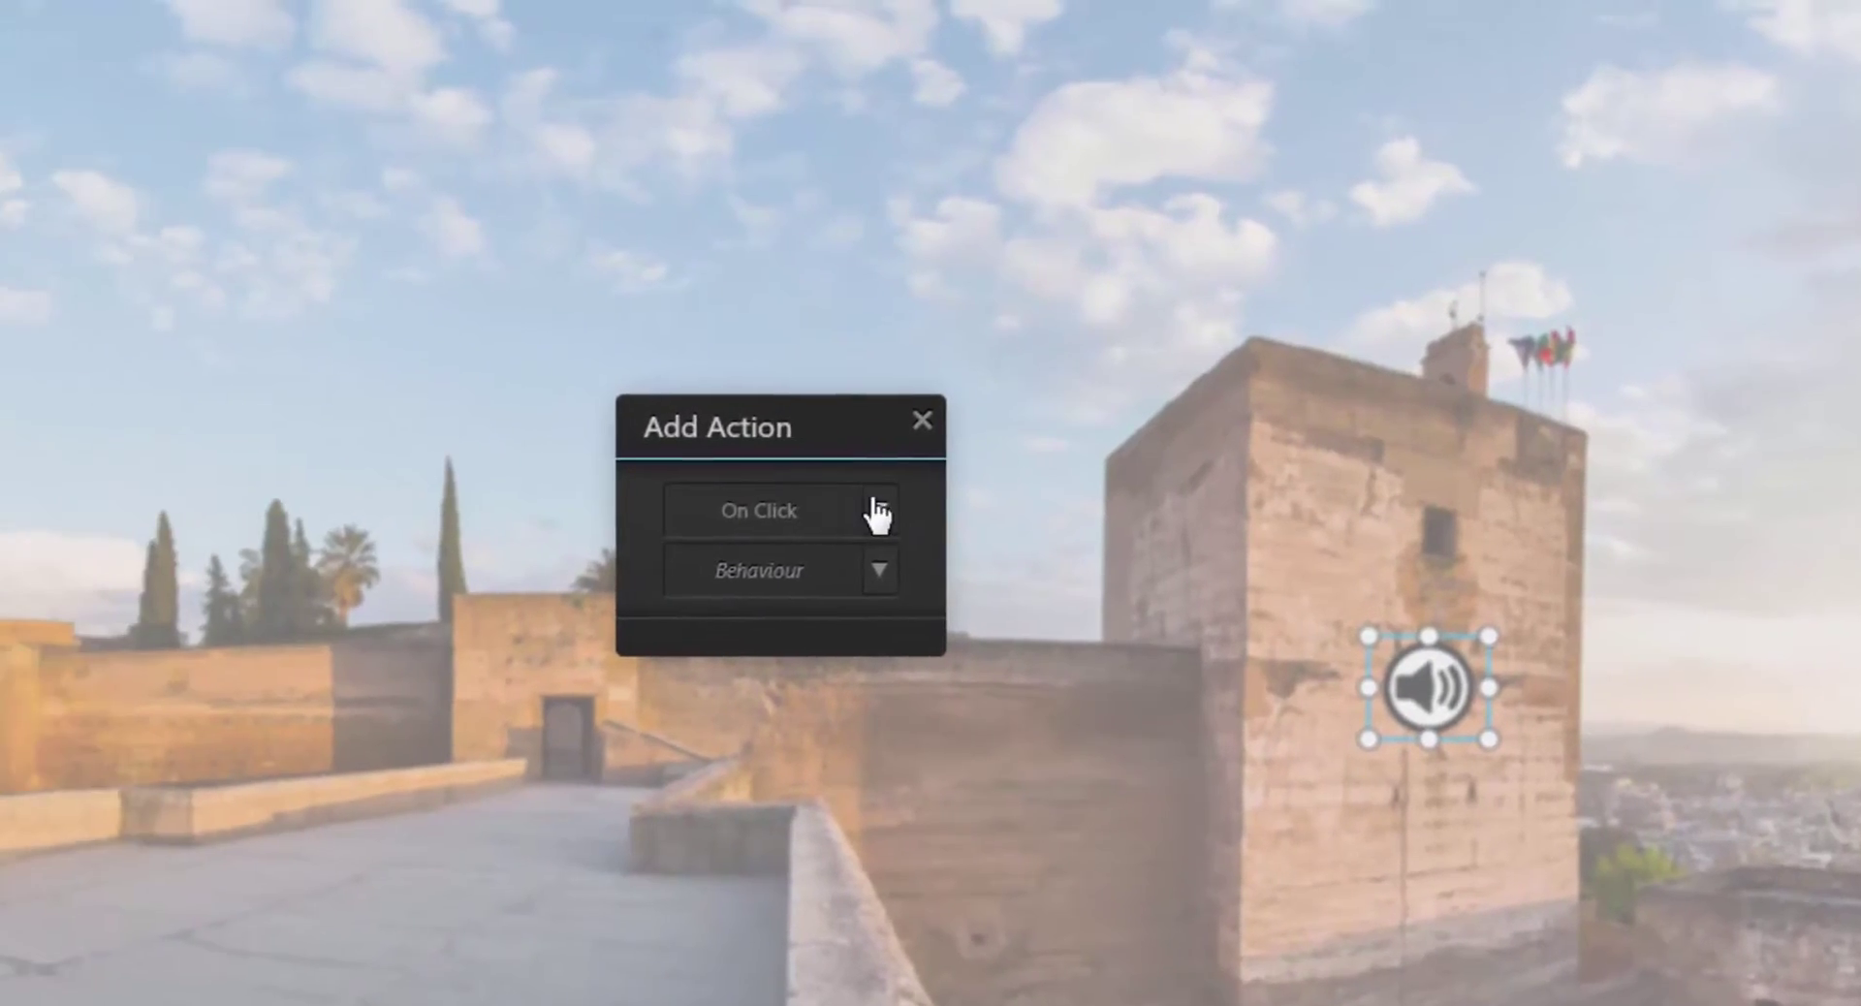
{"action": "left_click", "coordinate": [1013, 504]}
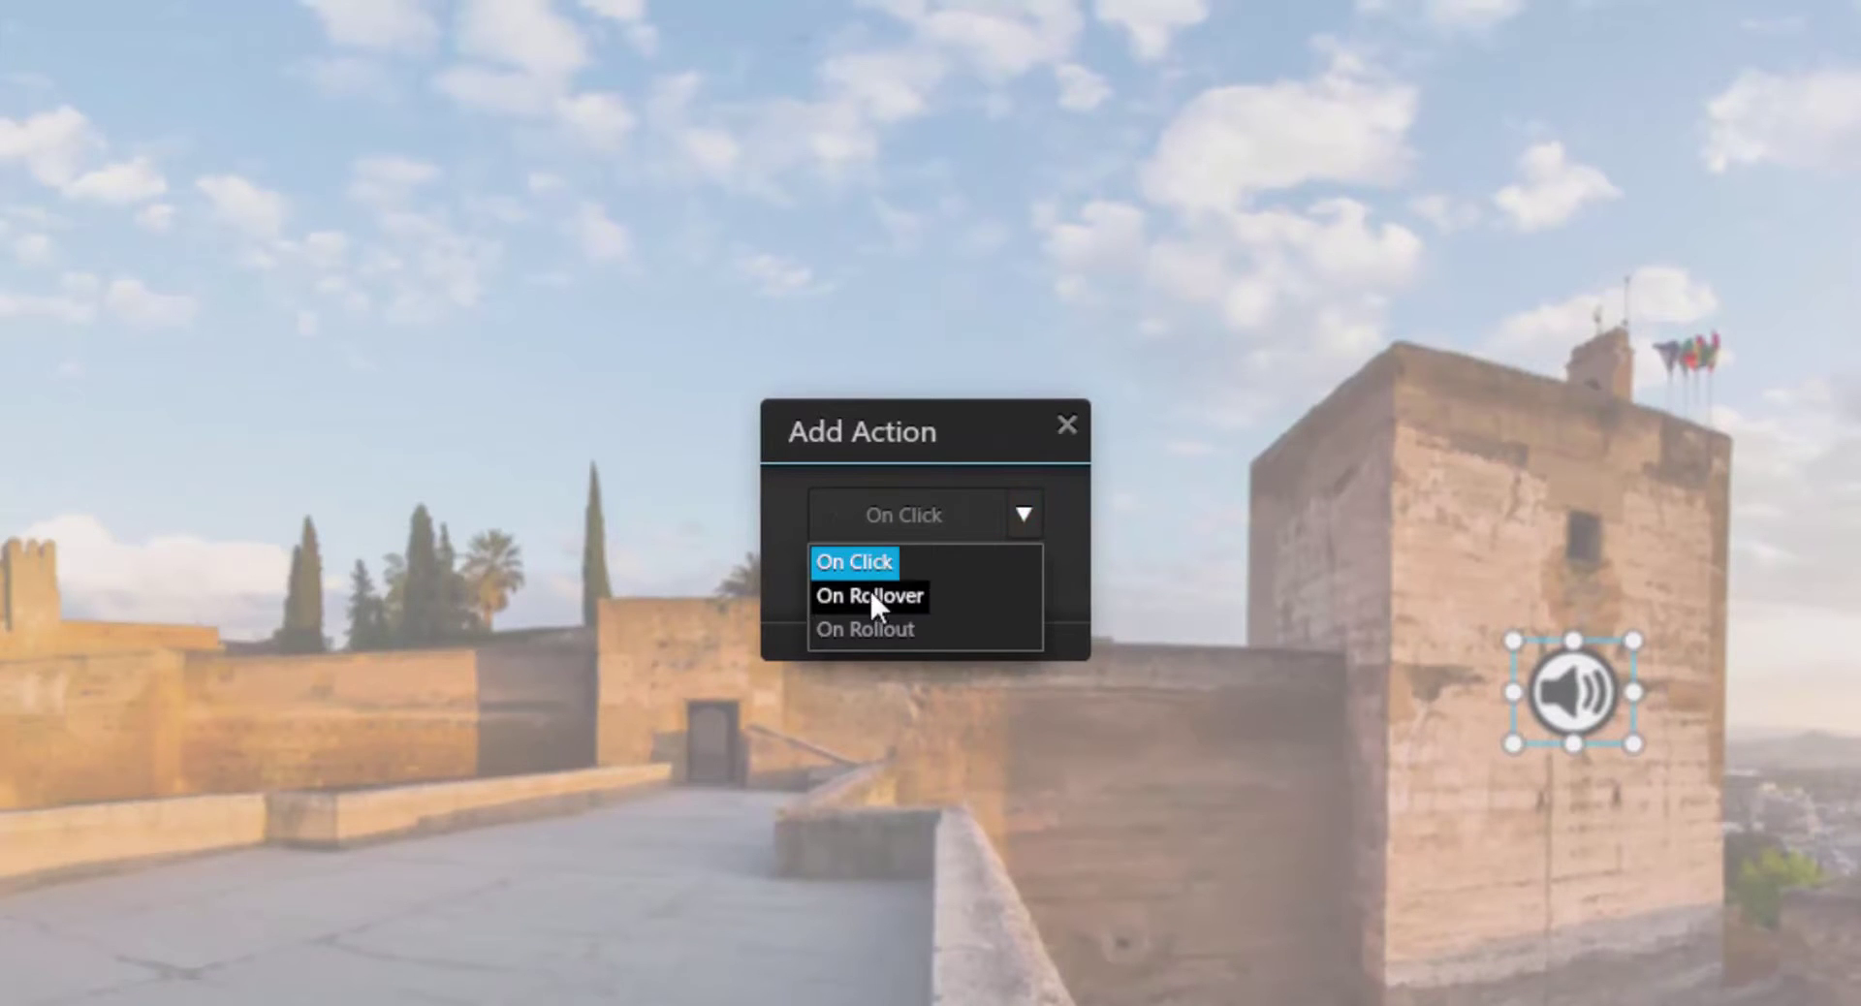
{"action": "left_click", "coordinate": [826, 558]}
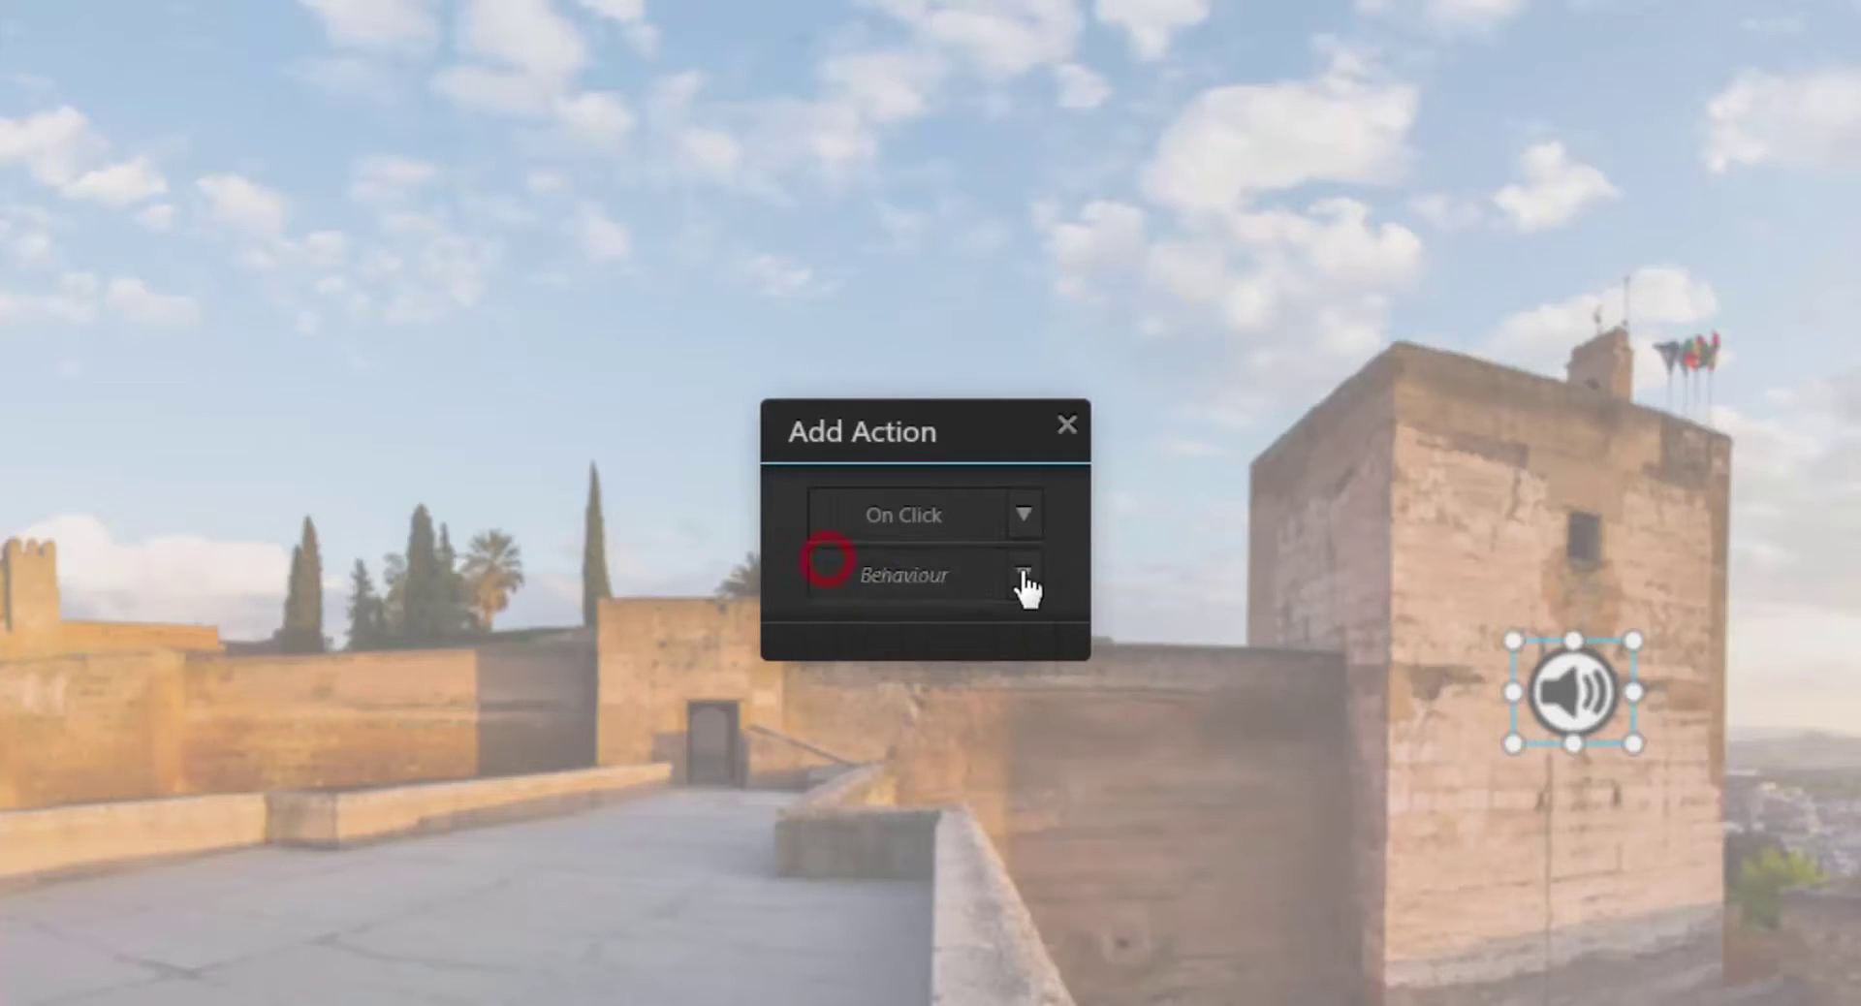
{"action": "left_click", "coordinate": [1024, 575]}
{"action": "mouse_move", "coordinate": [1055, 625]}
{"action": "left_mouse_down"}
{"action": "mouse_move", "coordinate": [1057, 768]}
{"action": "mouse_move", "coordinate": [1071, 625]}
{"action": "left_mouse_up"}
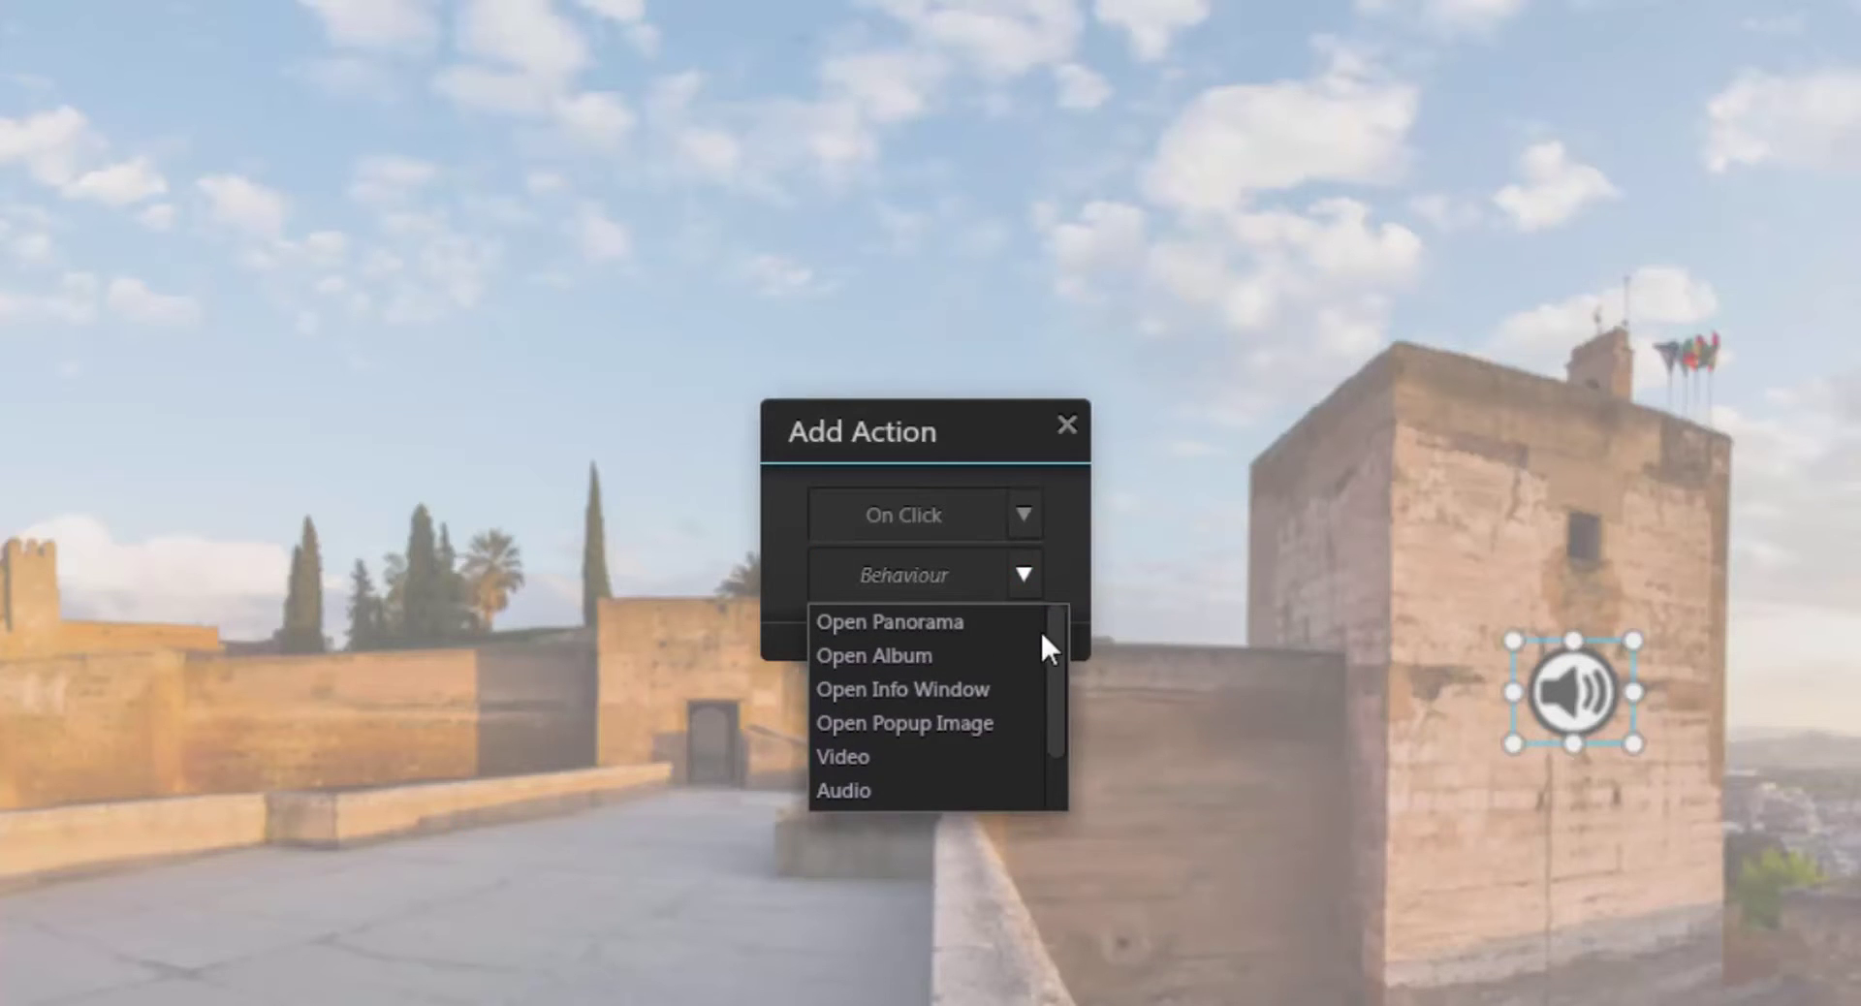
{"action": "left_click", "coordinate": [843, 788]}
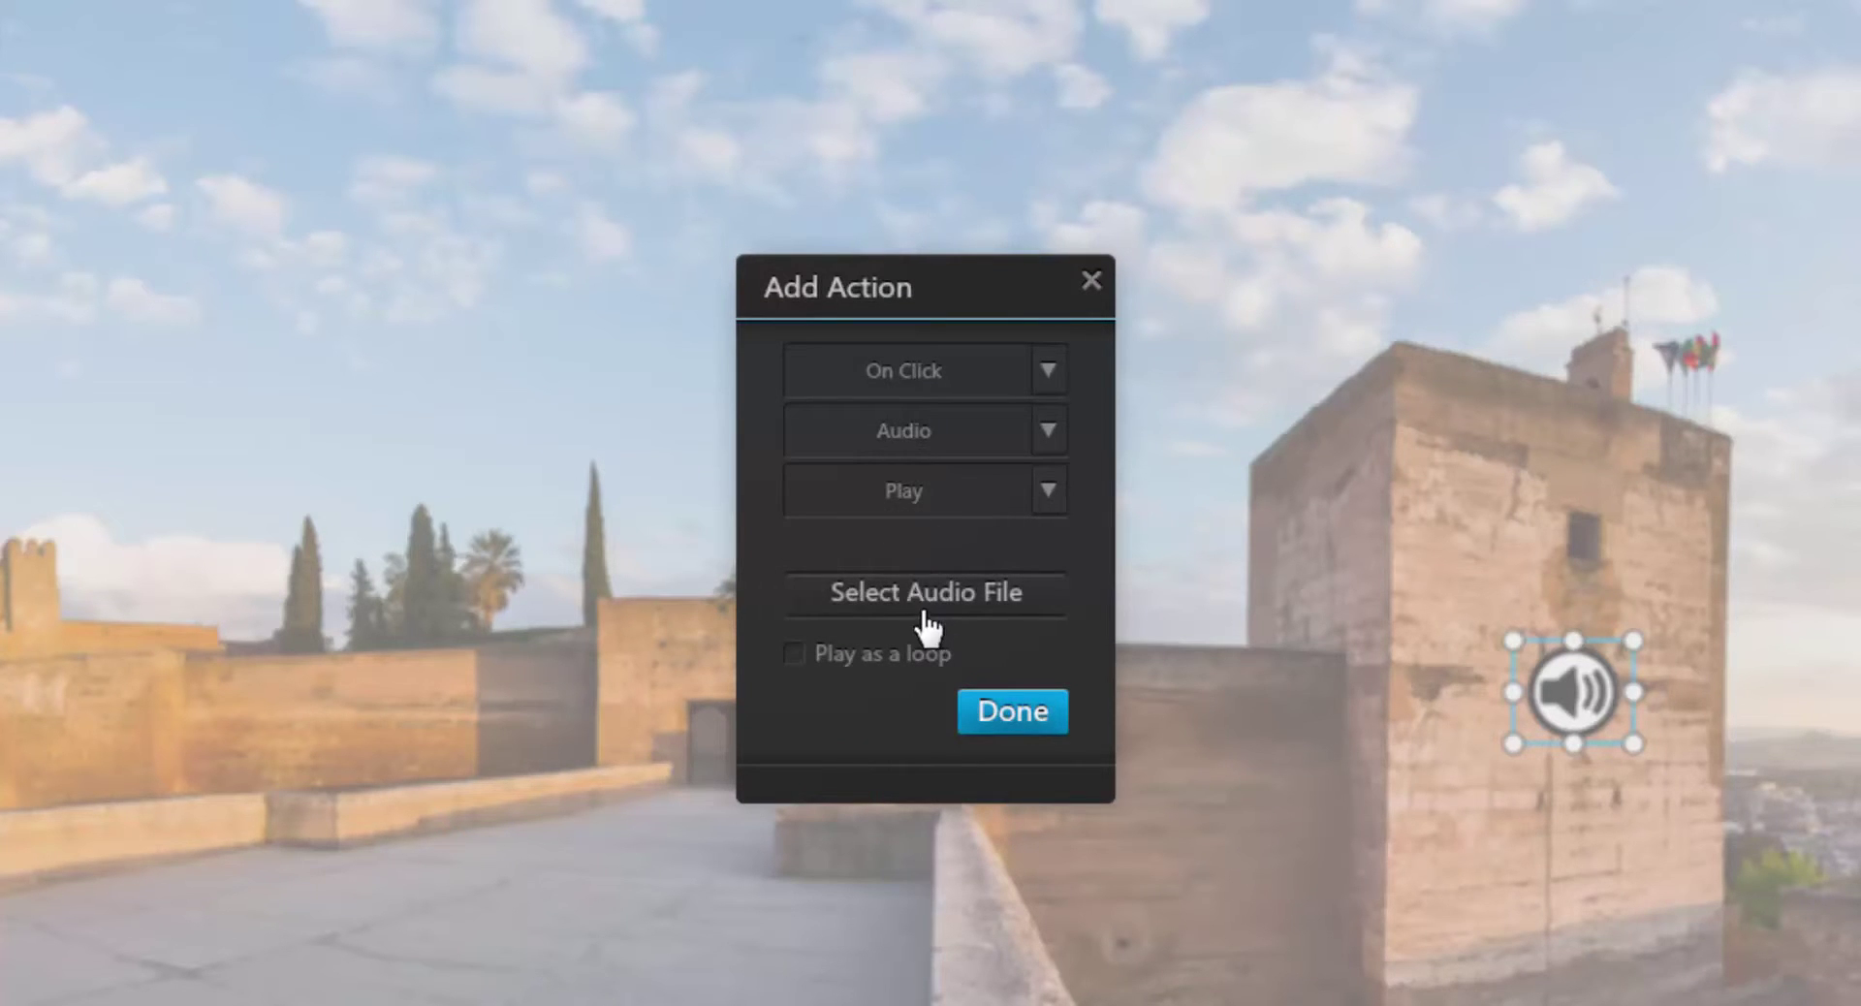
Set the action's sound to the 'audio hotspot' file, confirm it, and launch the tour preview.
{"action": "left_click", "coordinate": [907, 588]}
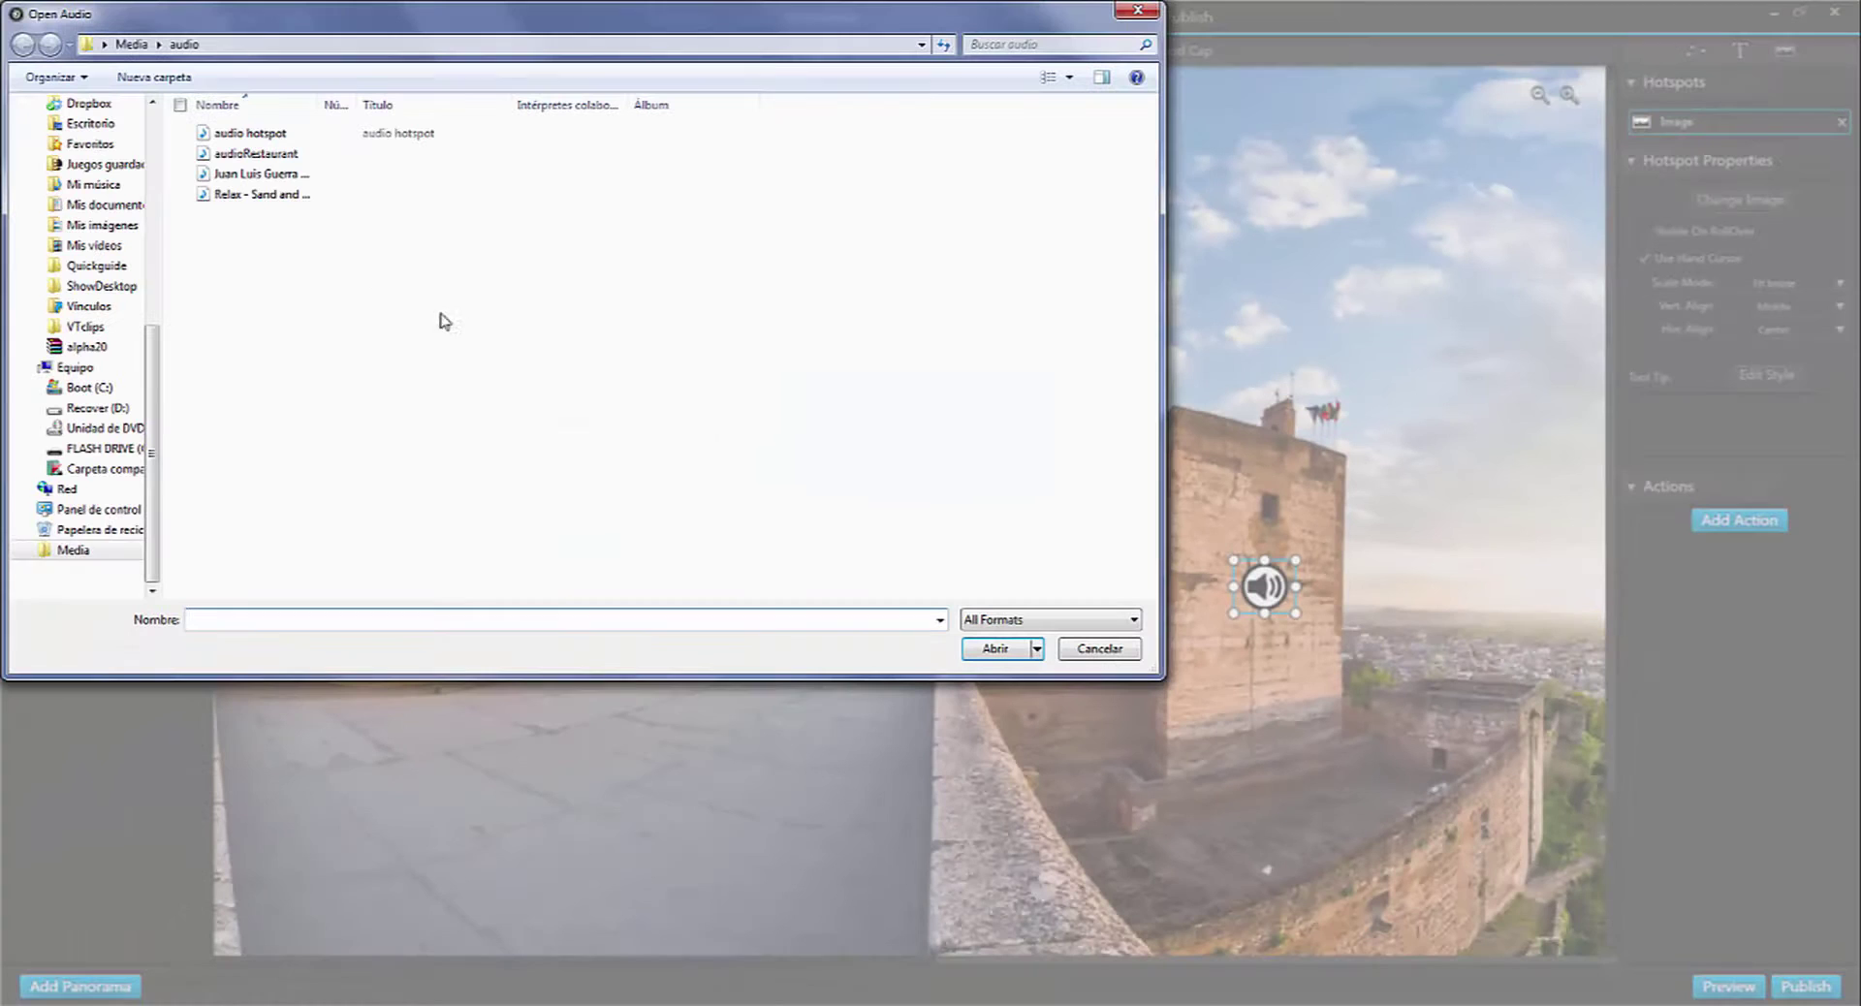
{"action": "double_click", "coordinate": [254, 135]}
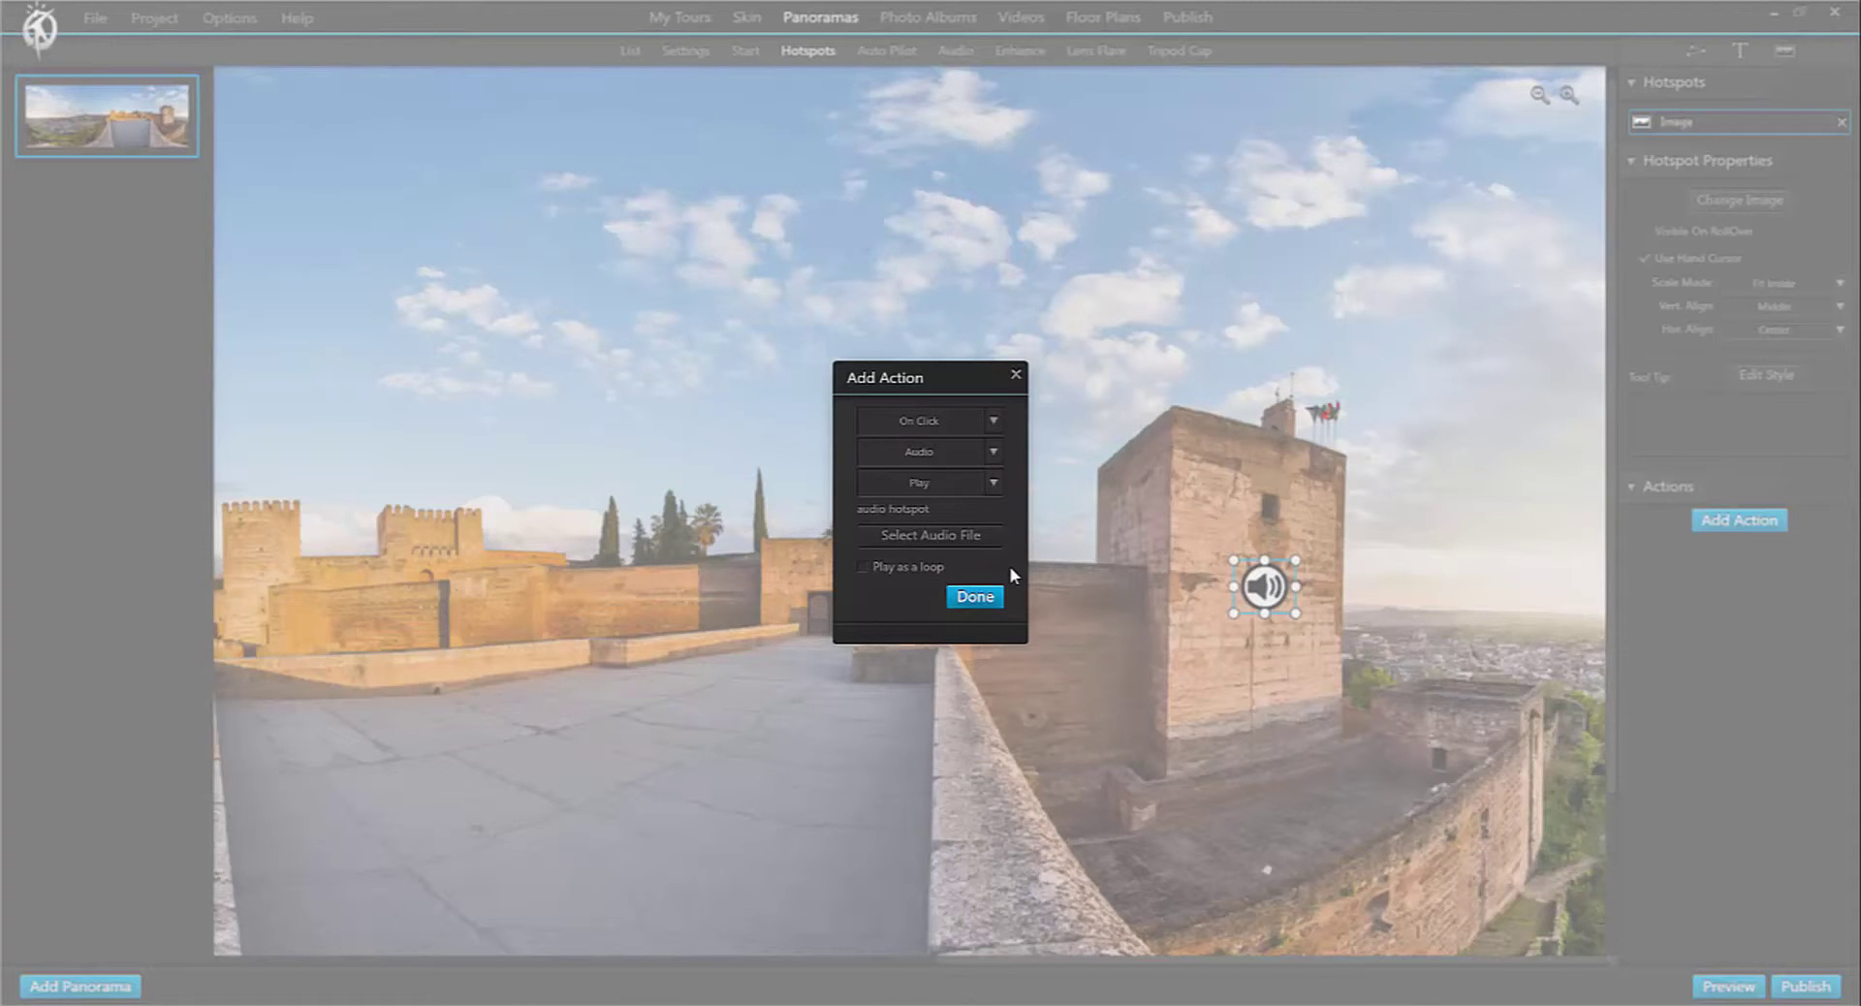
{"action": "left_click", "coordinate": [981, 598]}
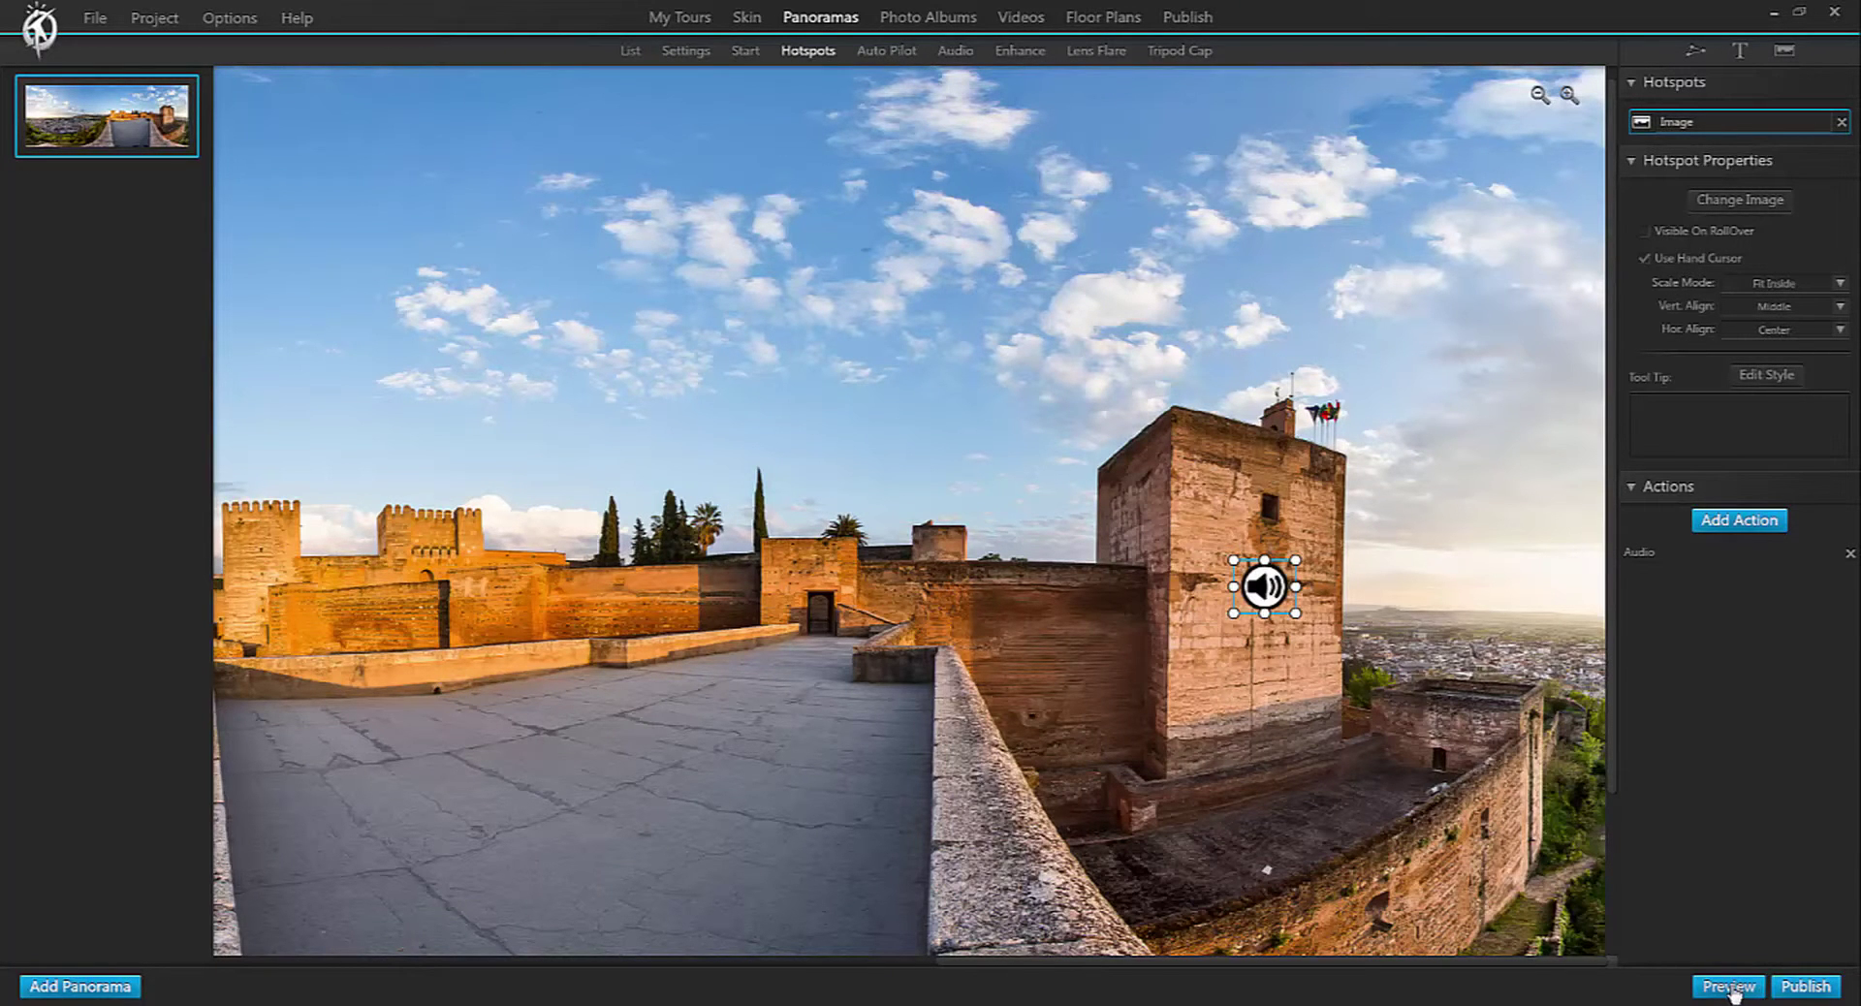
{"action": "left_click", "coordinate": [1729, 987]}
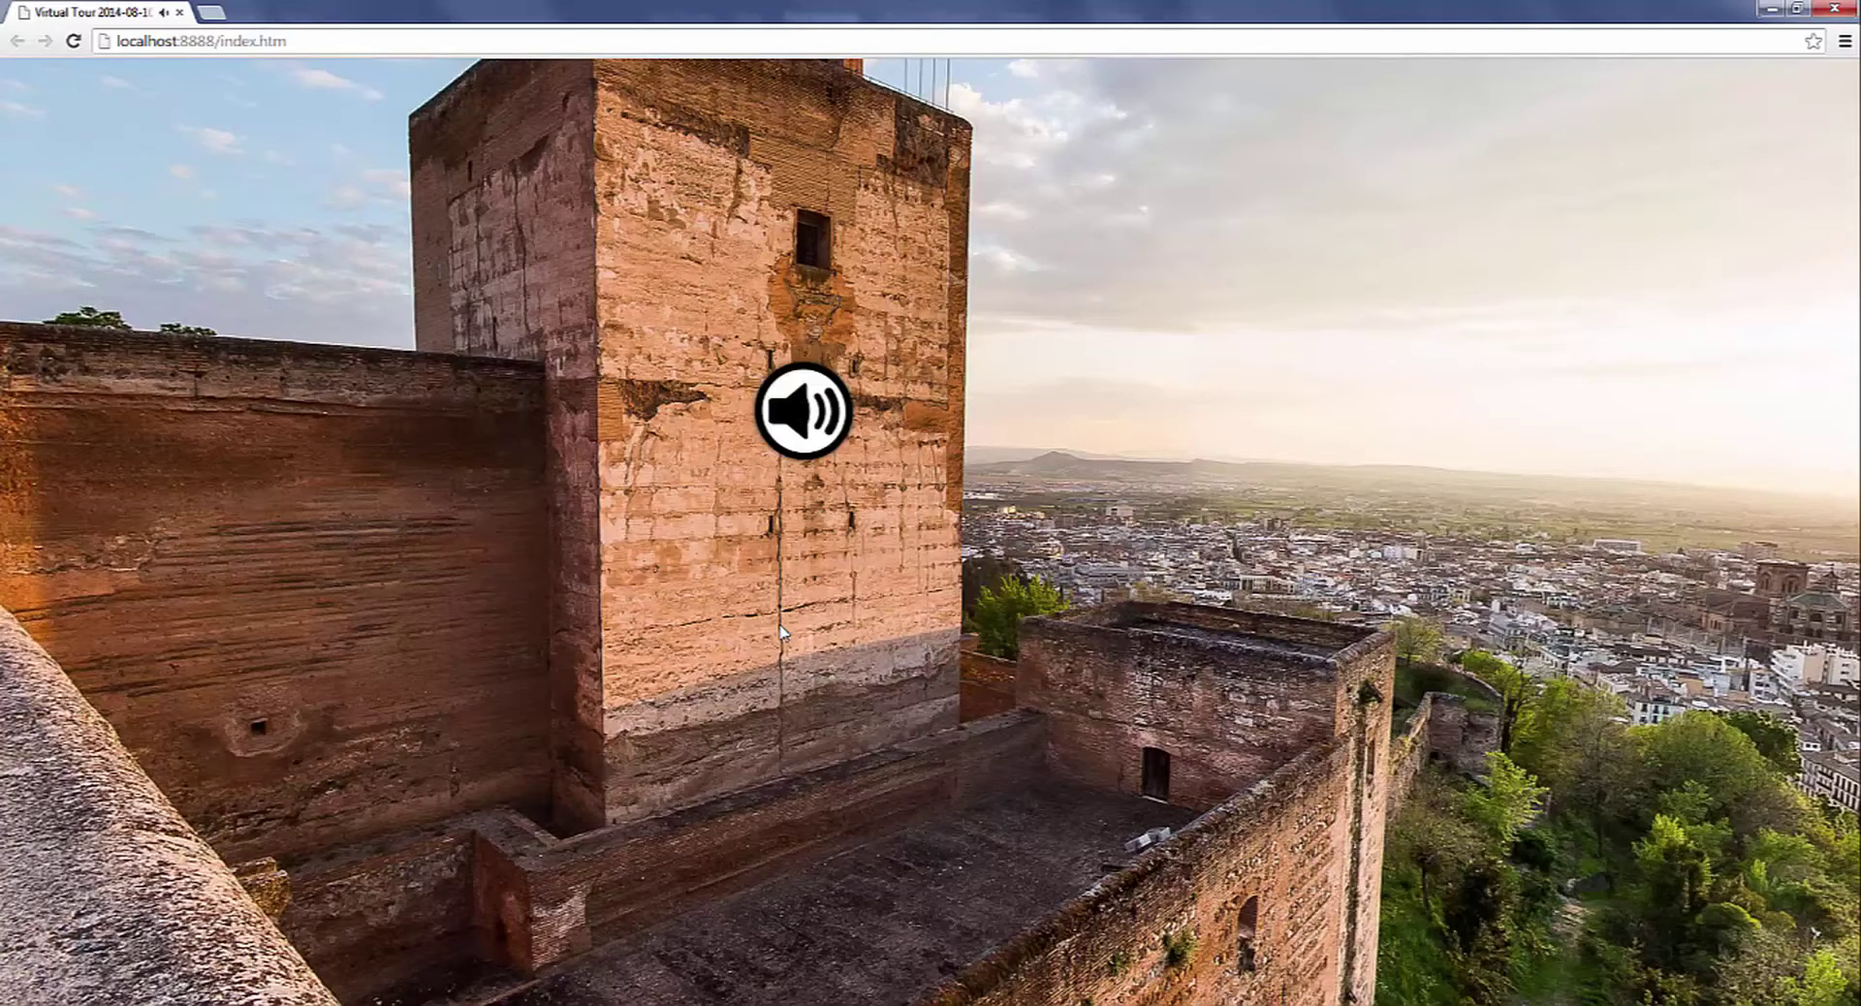
Pan the Chrome preview from the tower's flags across the landscape to the rampart walkway.
{"action": "left_click_drag", "start_coordinate": [801, 698], "coordinate": [923, 675]}
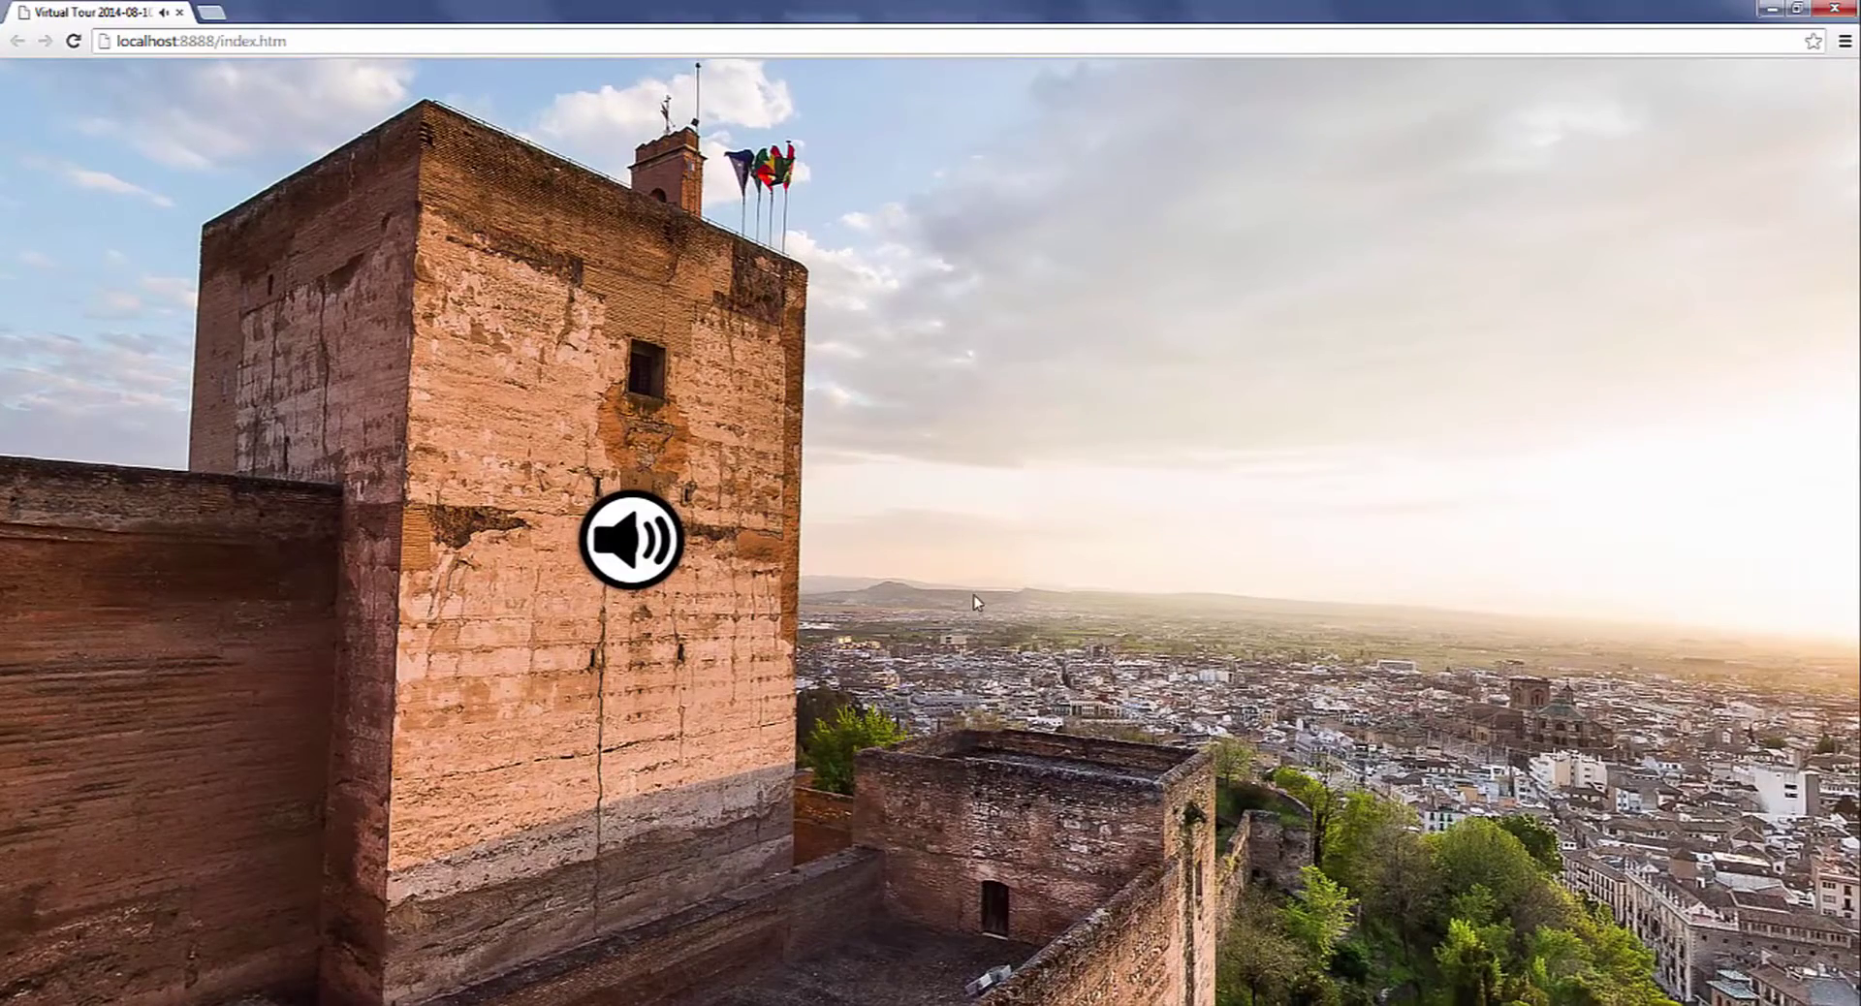
{"action": "mouse_move", "coordinate": [972, 593]}
{"action": "left_mouse_down"}
{"action": "mouse_move", "coordinate": [1055, 605]}
{"action": "mouse_move", "coordinate": [1059, 582]}
{"action": "left_mouse_up"}
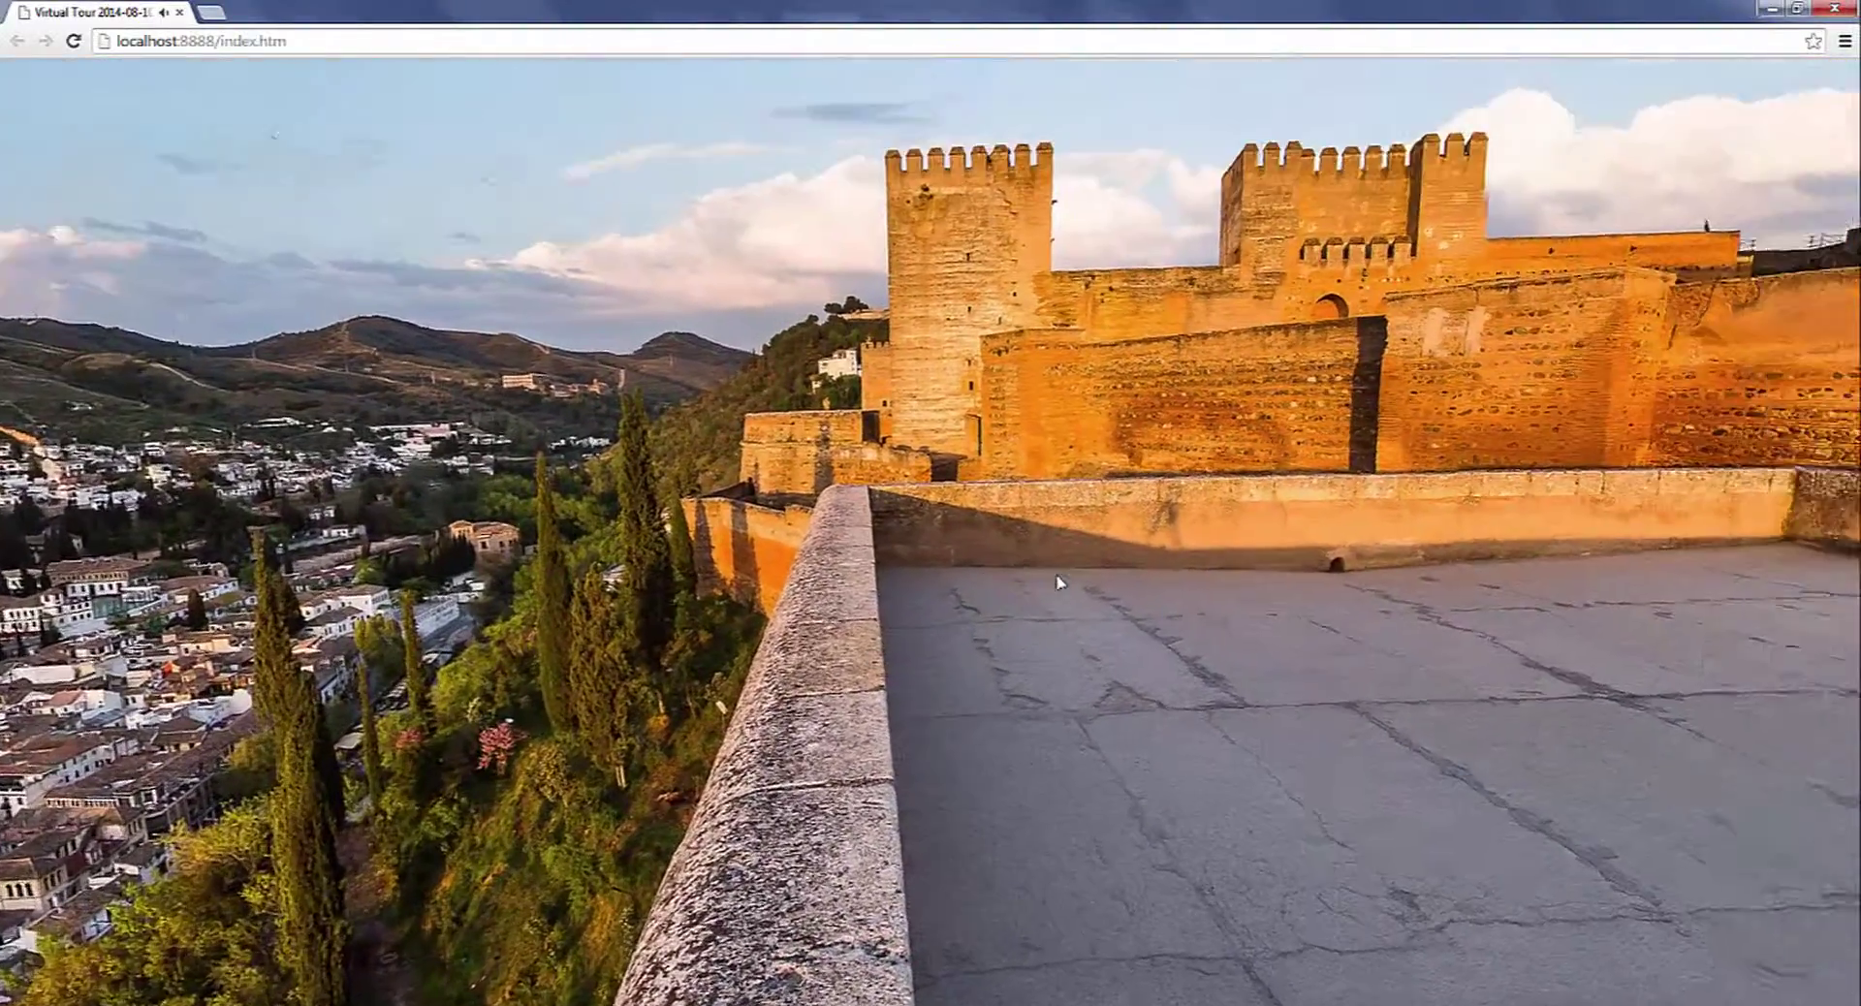
{"action": "left_click_drag", "start_coordinate": [887, 418], "coordinate": [1005, 432]}
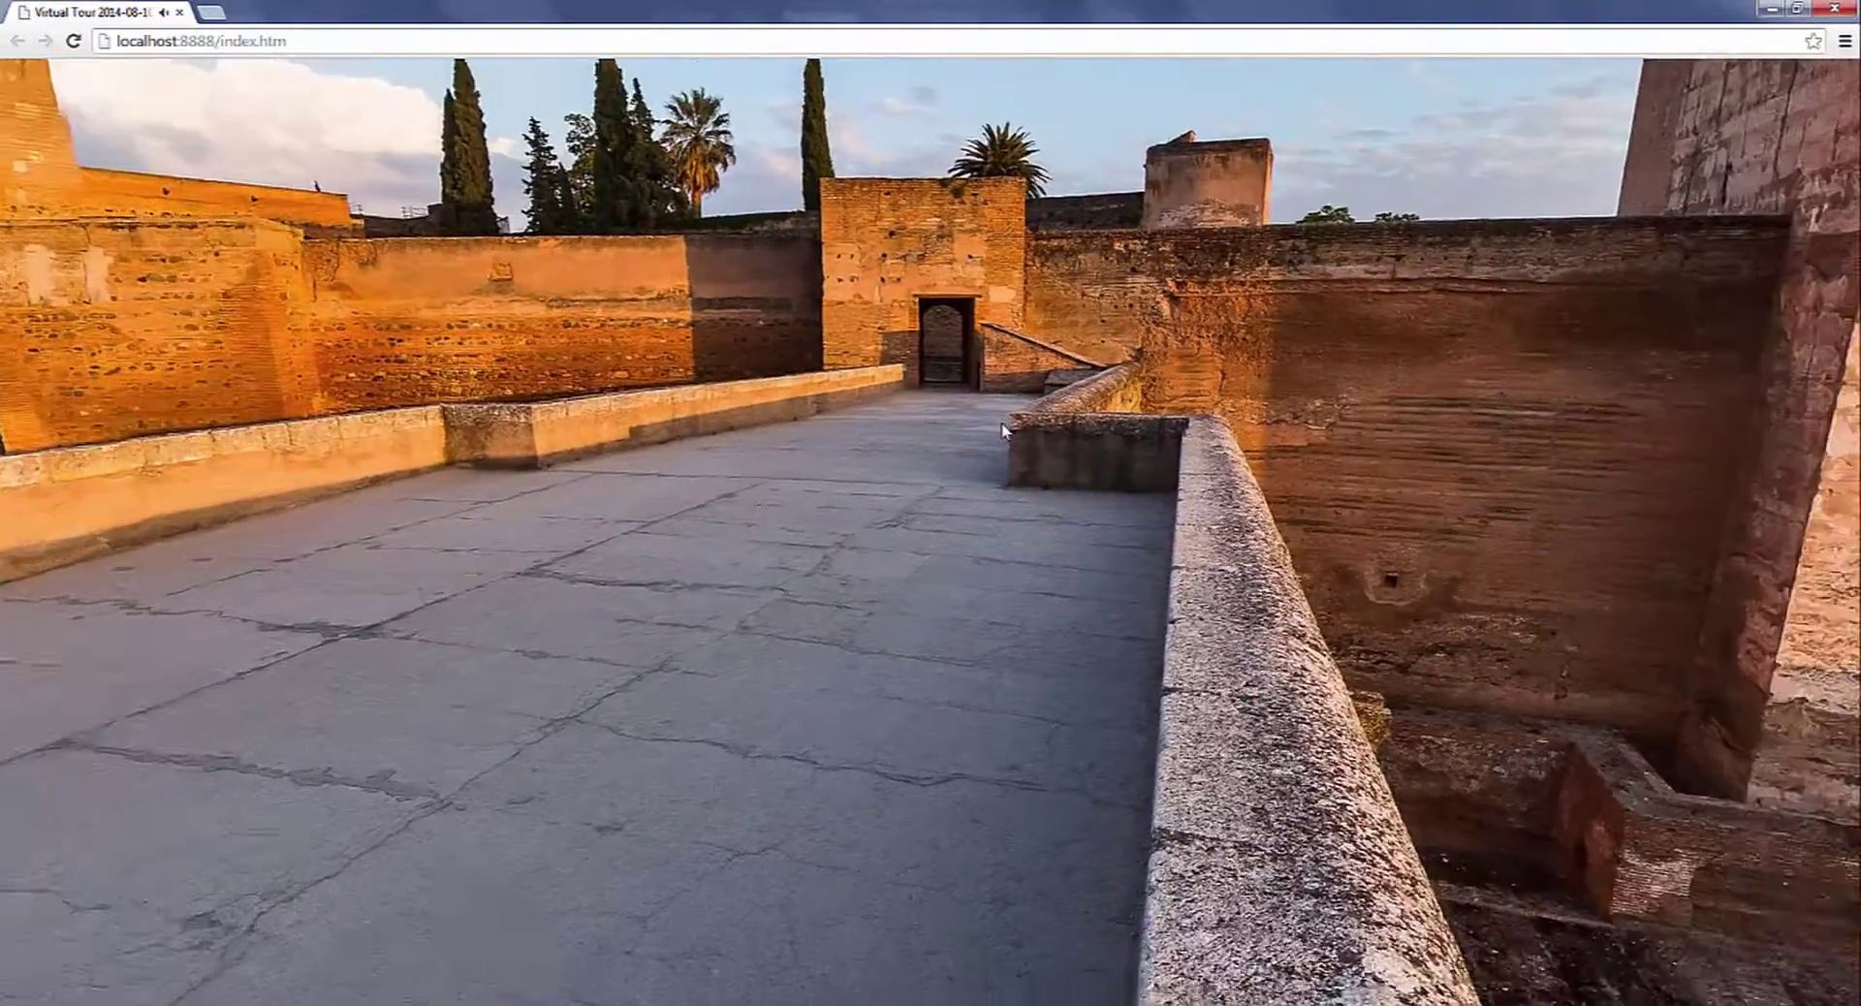